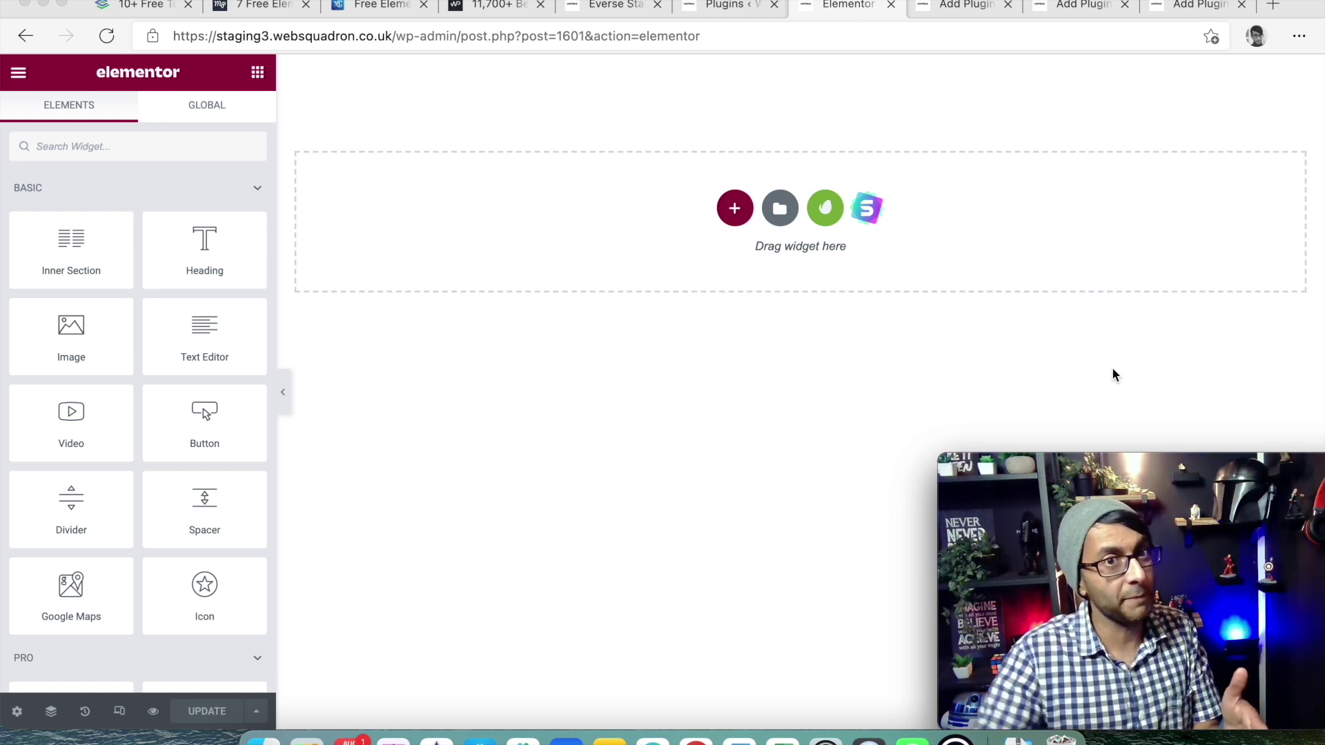
Step: Open the Elementor template library and switch to My Templates to view the saved templates
left_click(777, 324)
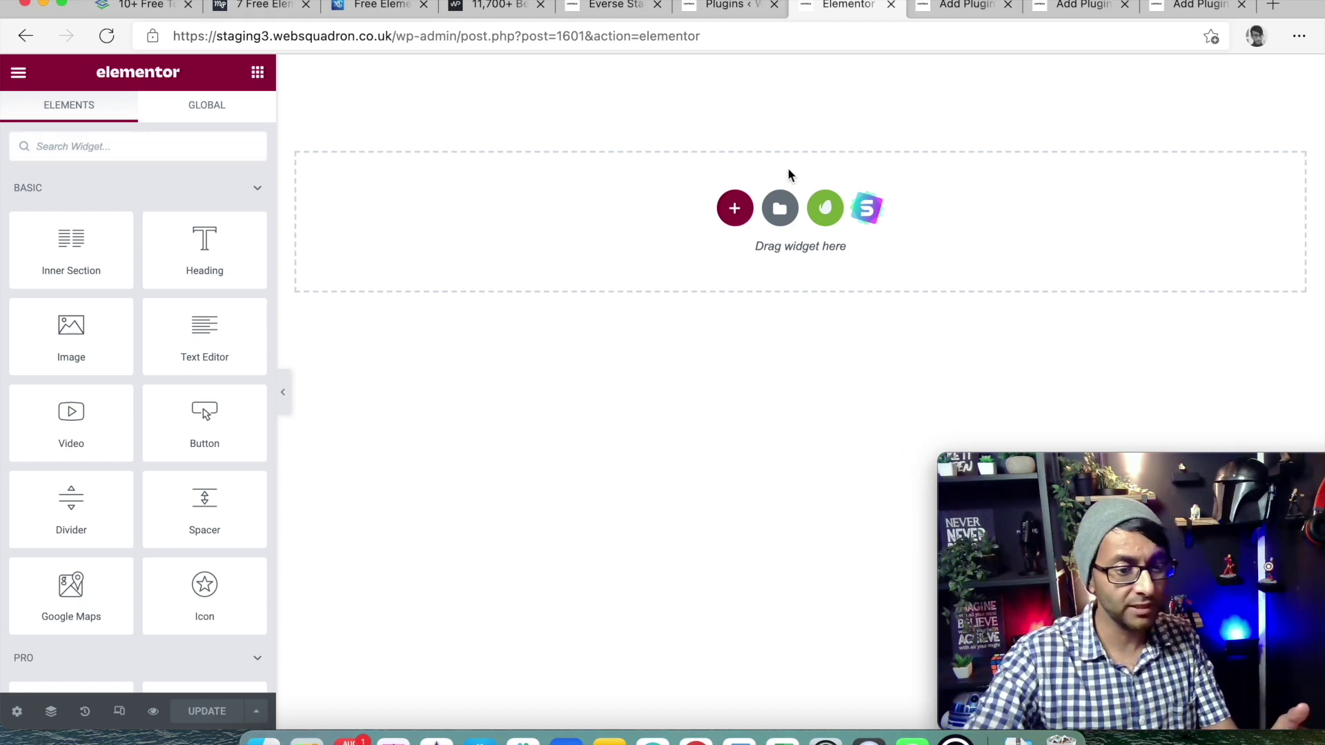
left_click(781, 210)
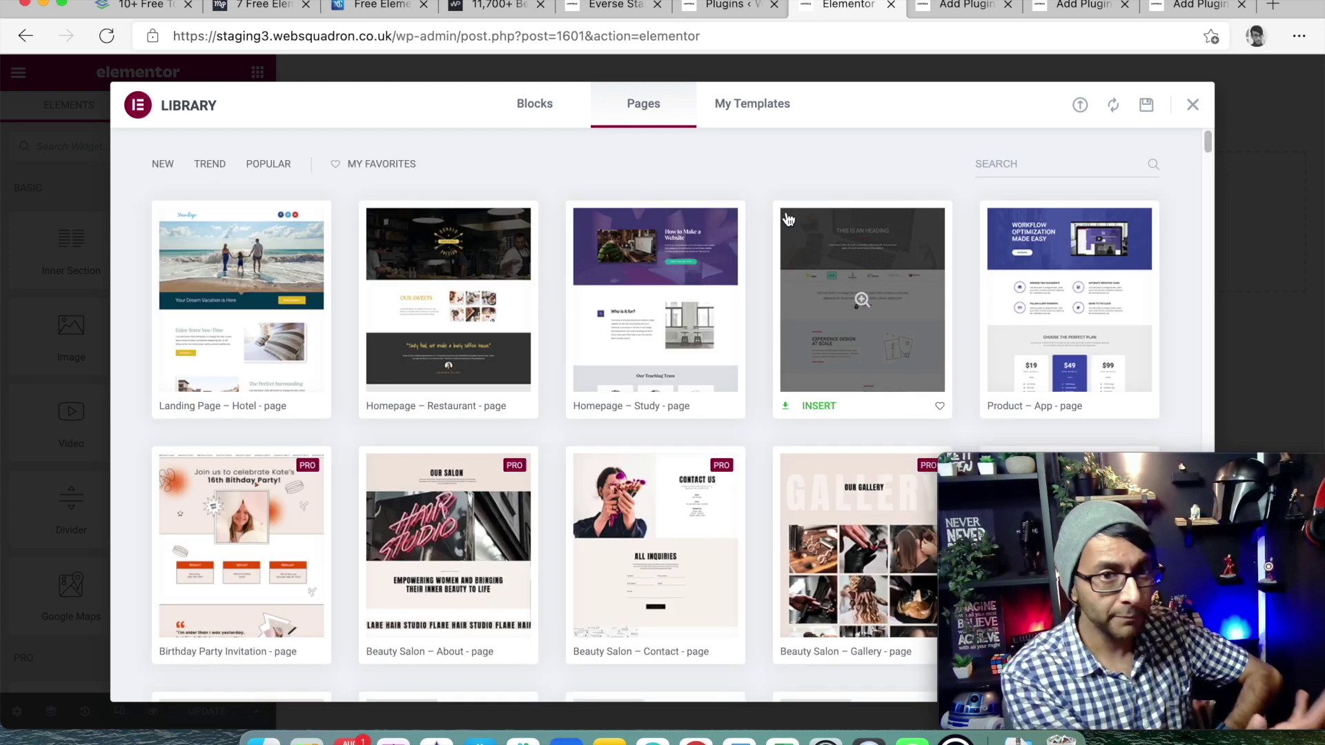
left_click(763, 108)
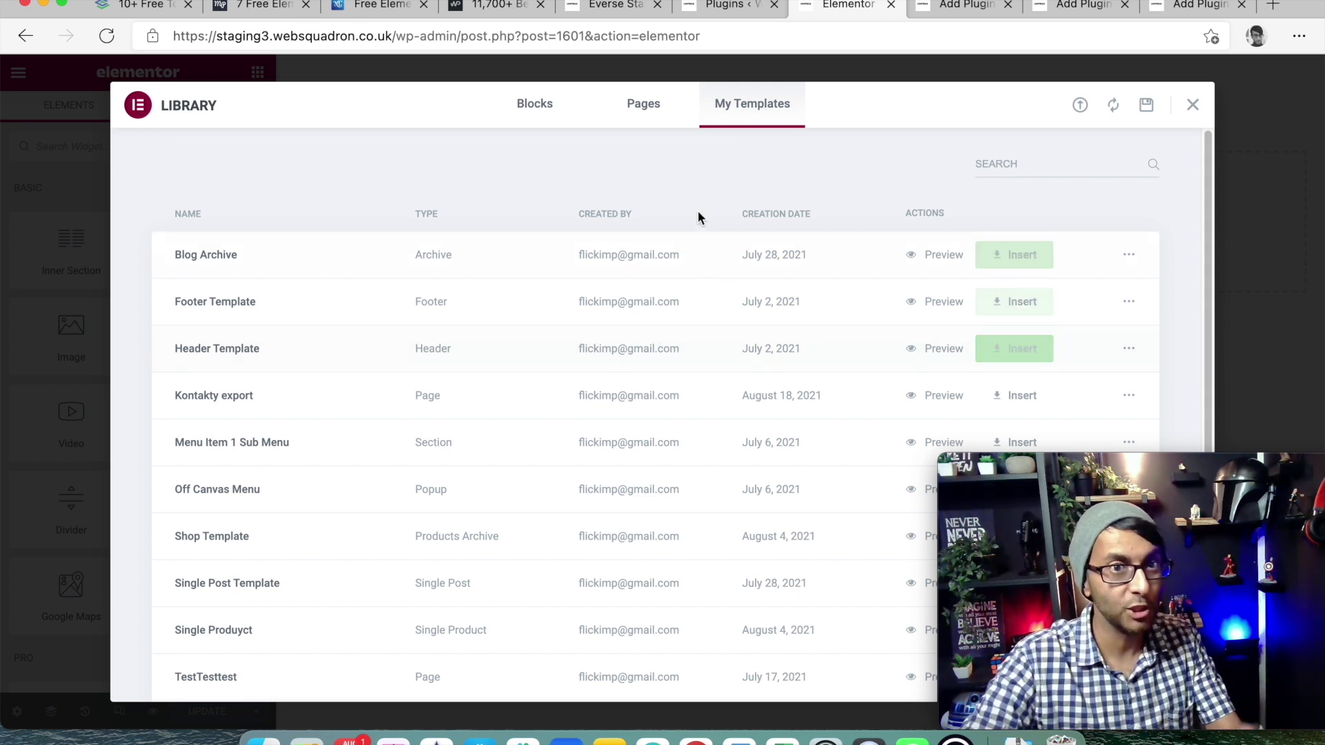
Step: Return to the Pages templates and preview the Photography – Forest Mushrooms page
left_click(645, 112)
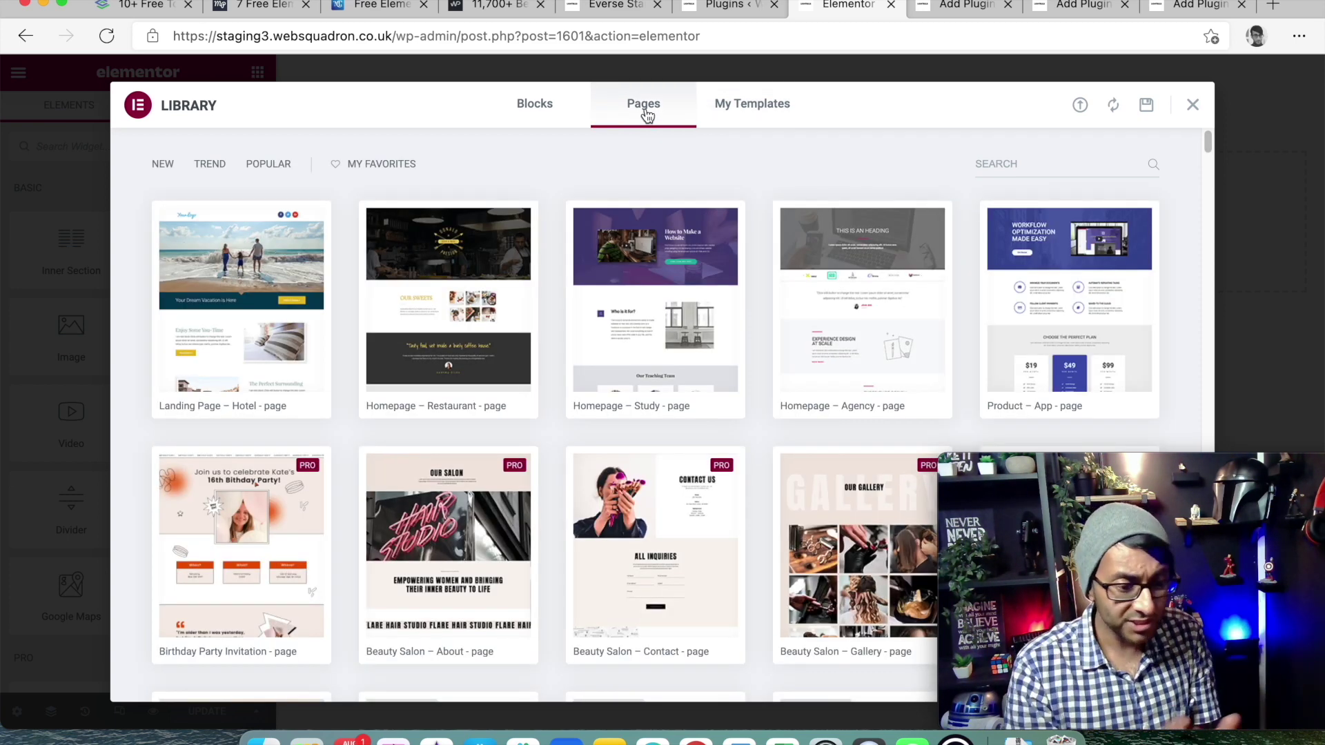
scroll(603, 417, "down", 10)
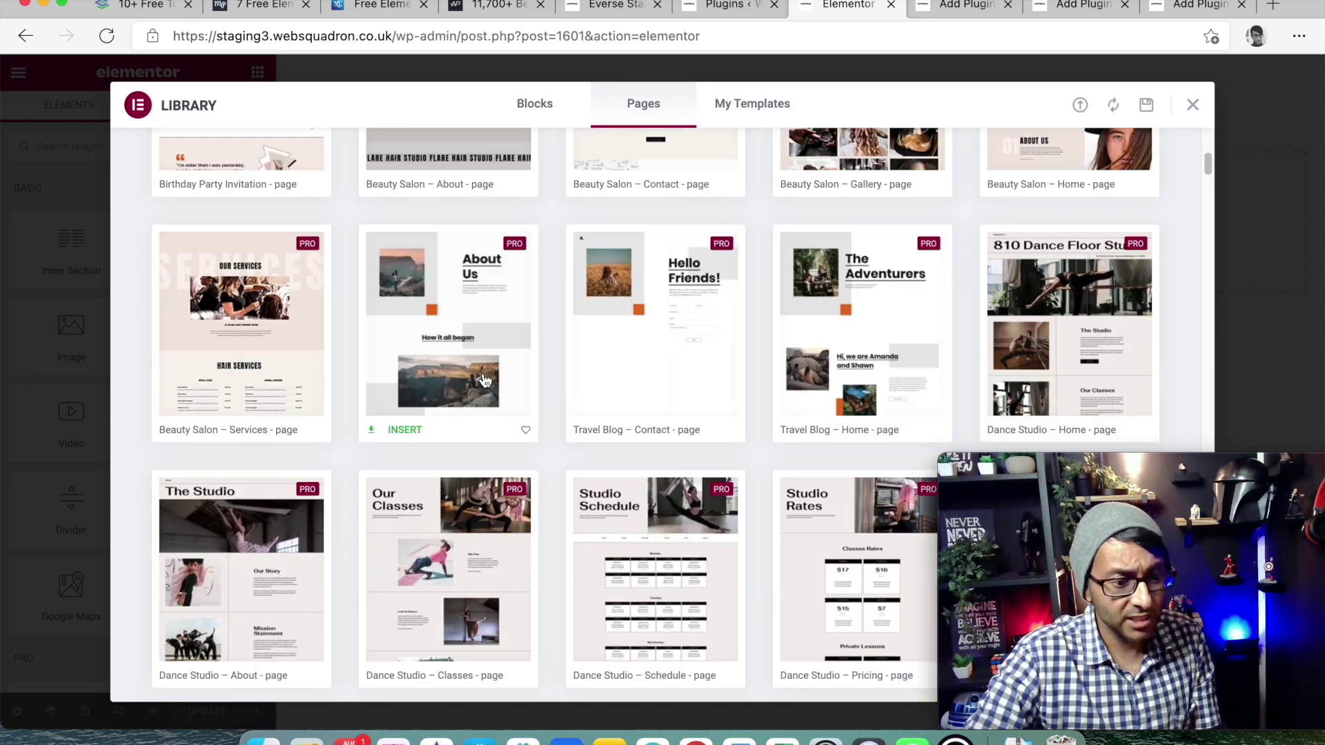
scroll(603, 417, "down", 15)
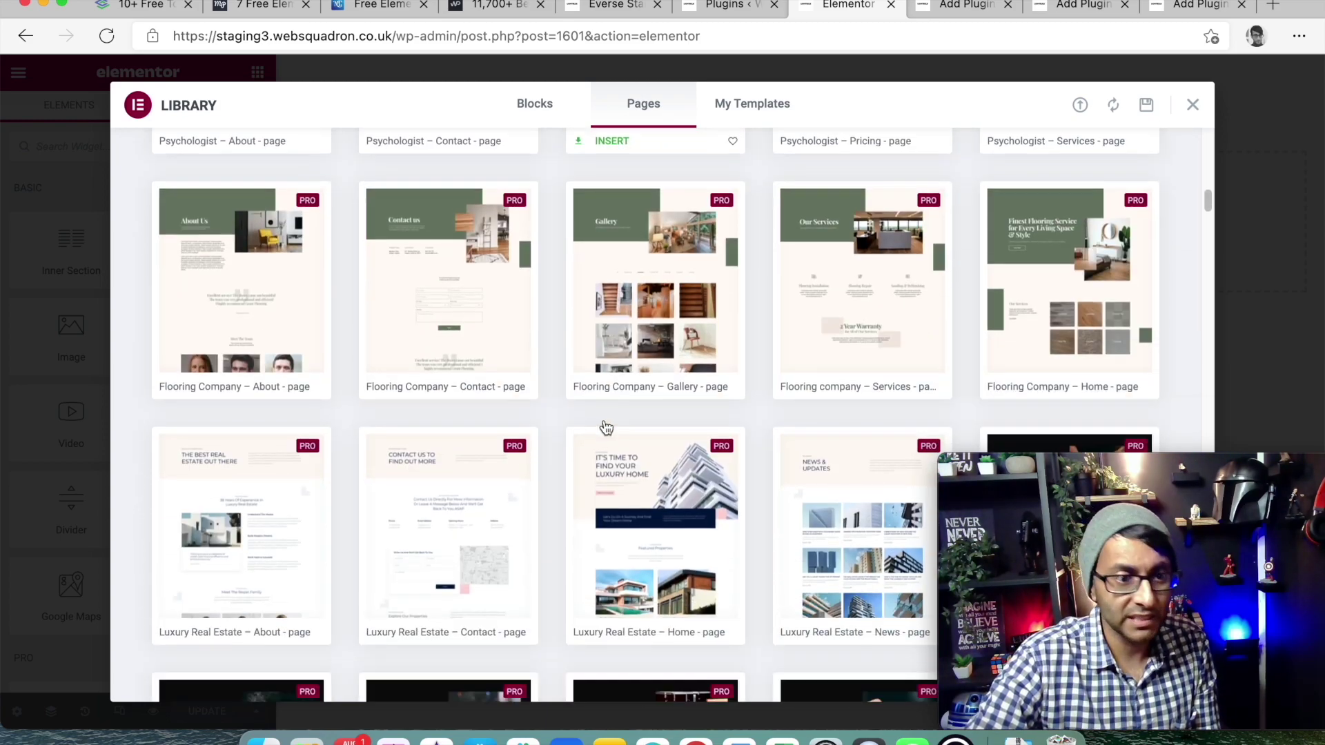
scroll(605, 428, "up", 3)
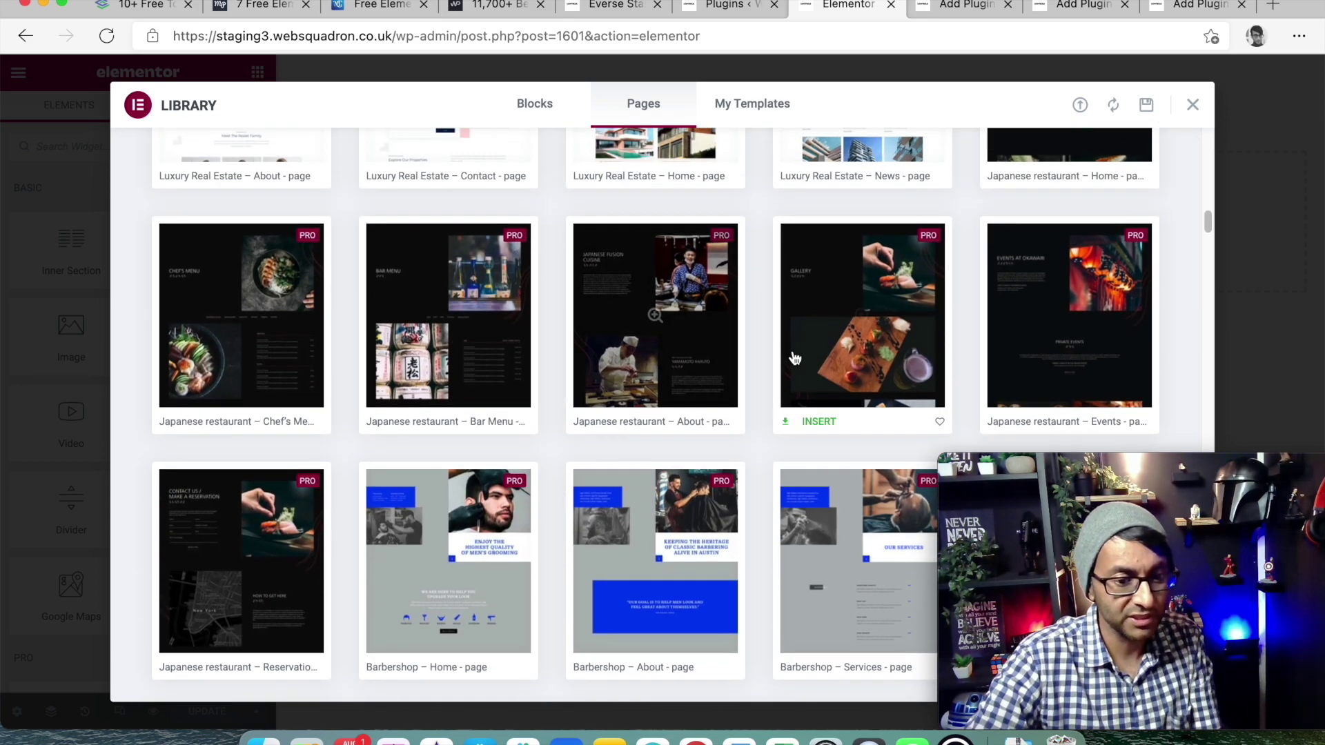
scroll(673, 408, "down", 6)
scroll(674, 414, "down", 15)
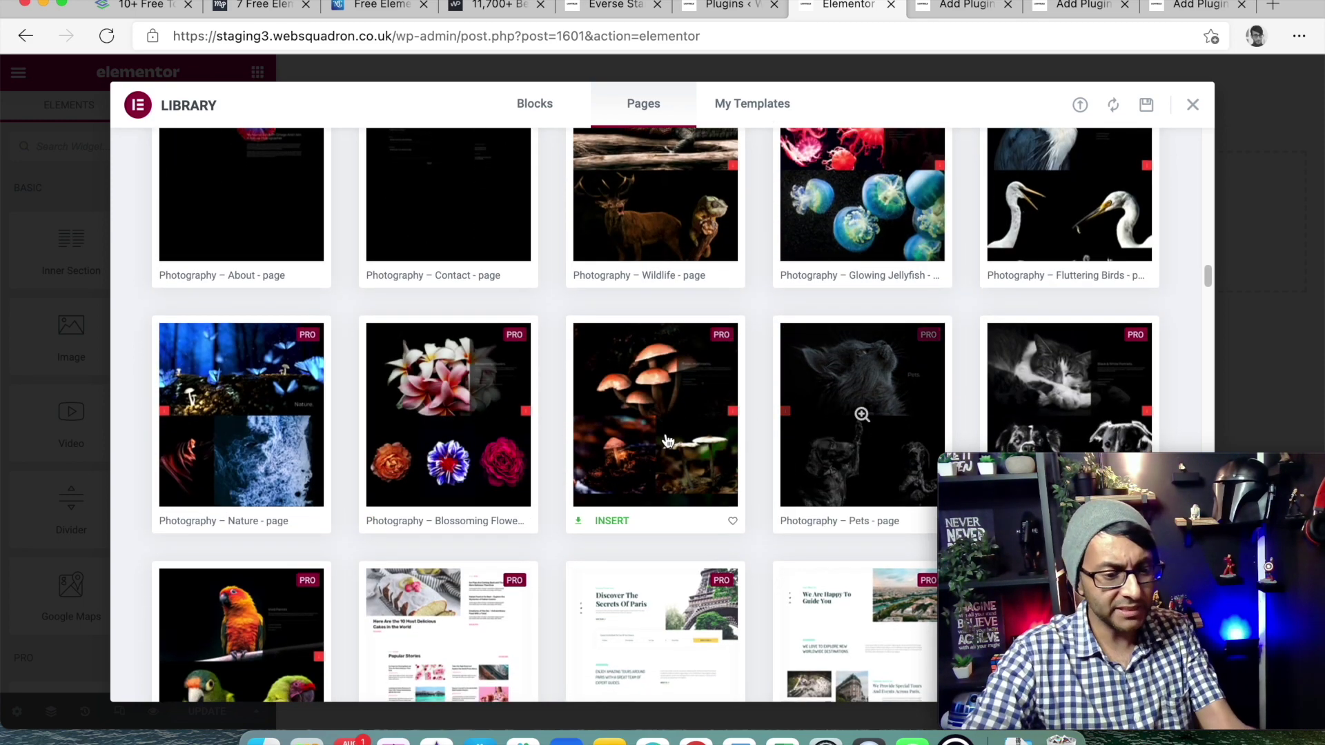
left_click(648, 423)
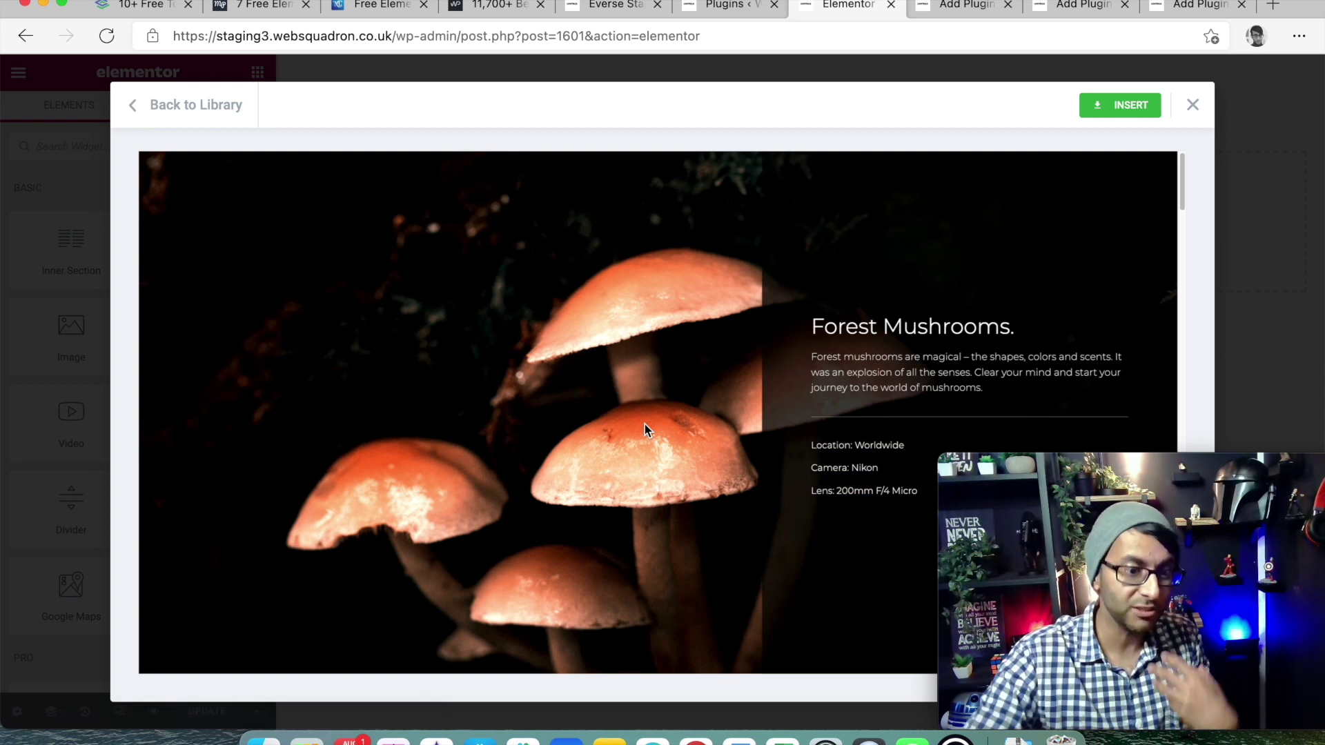
Step: Scroll through the Forest Mushrooms preview, then close the template library
scroll(706, 379, "down", 2)
scroll(648, 441, "down", 5)
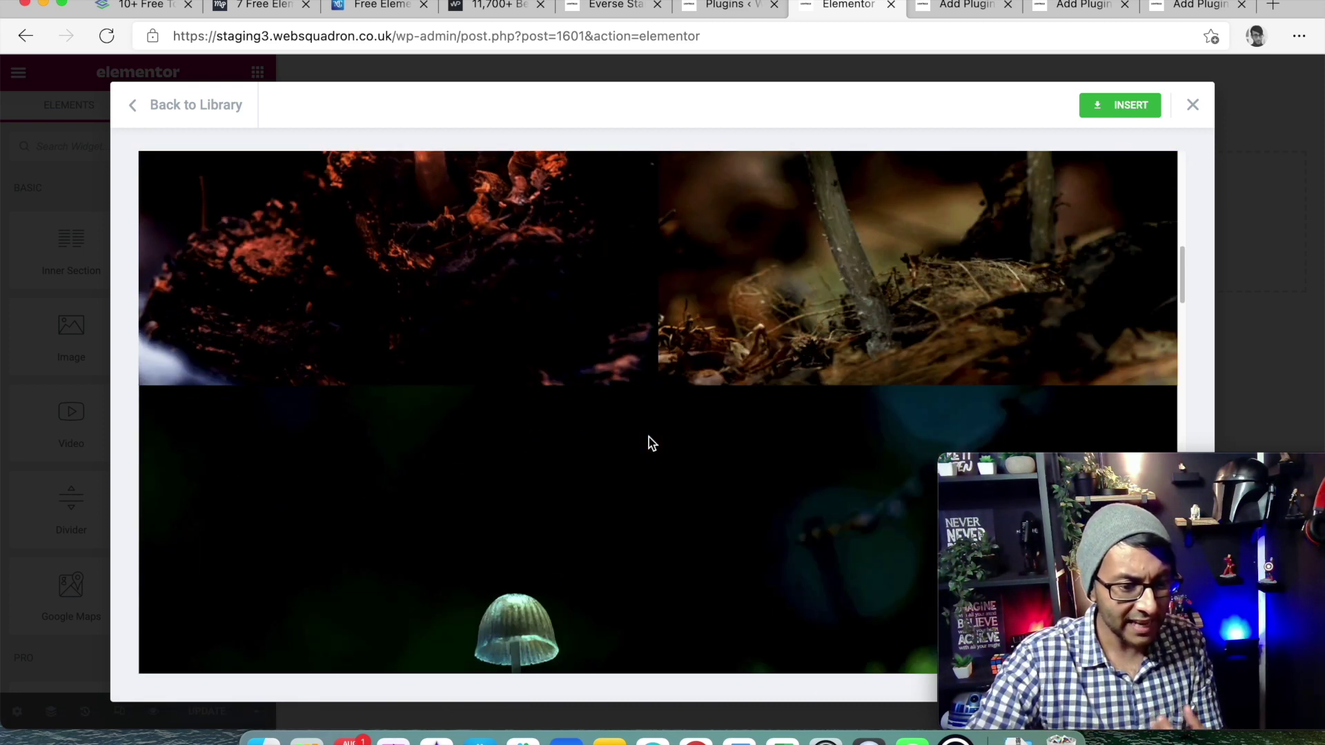
scroll(941, 381, "up", 7)
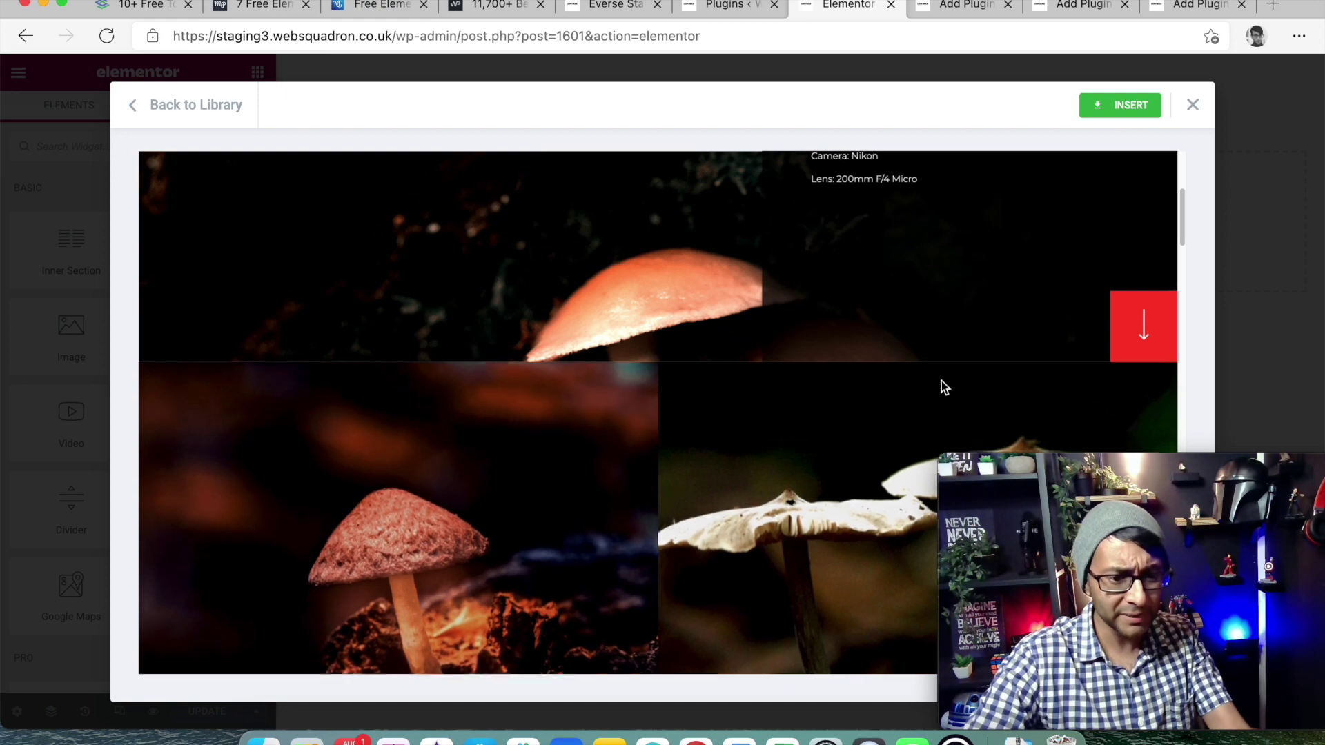
left_click(1192, 105)
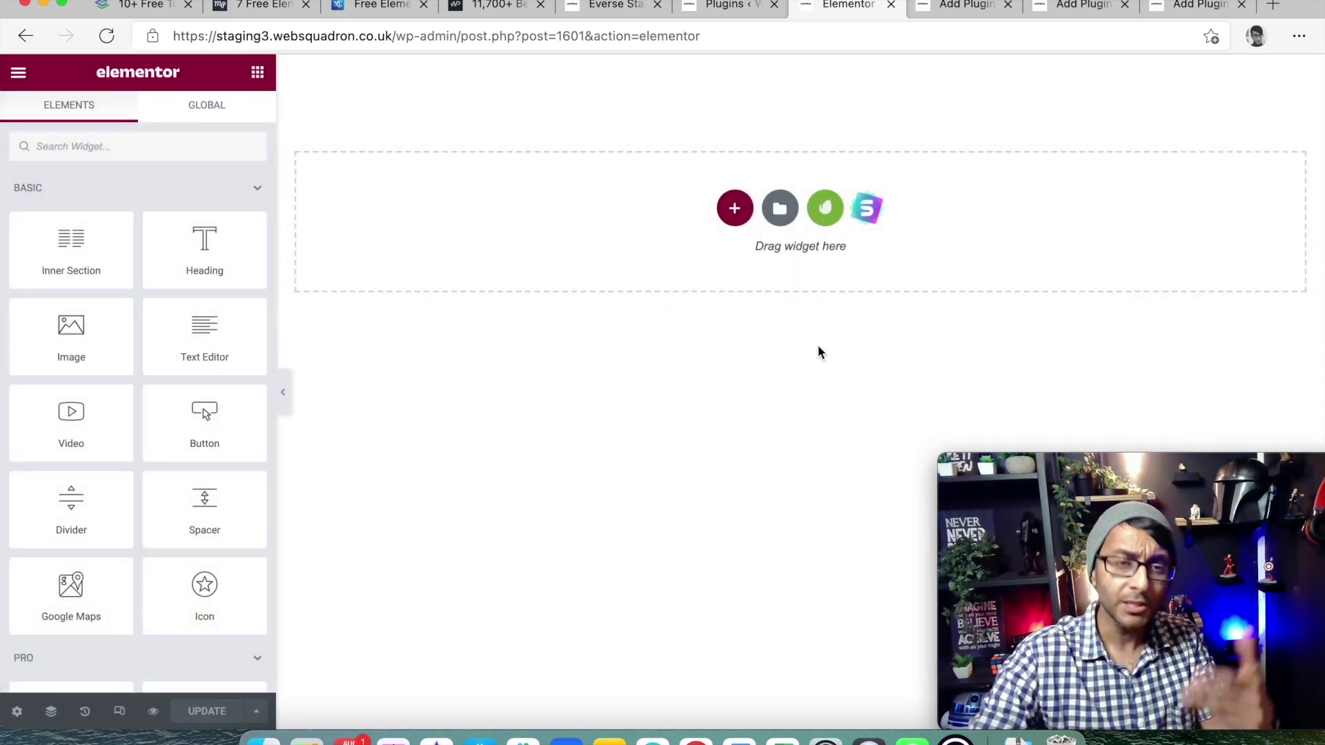
Step: Reopen the template library, browse the Pages grid, and switch to the Blocks tab
left_click(777, 213)
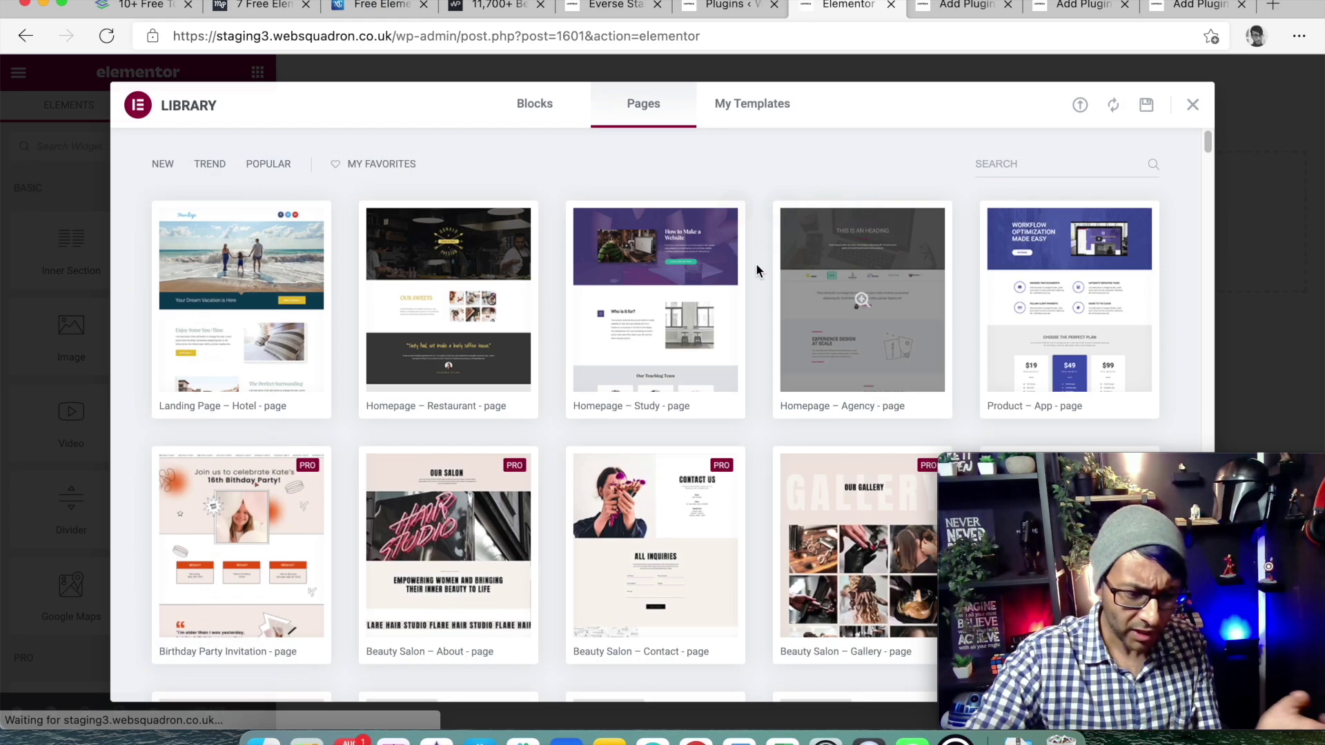
scroll(619, 401, "down", 3)
scroll(623, 412, "down", 6)
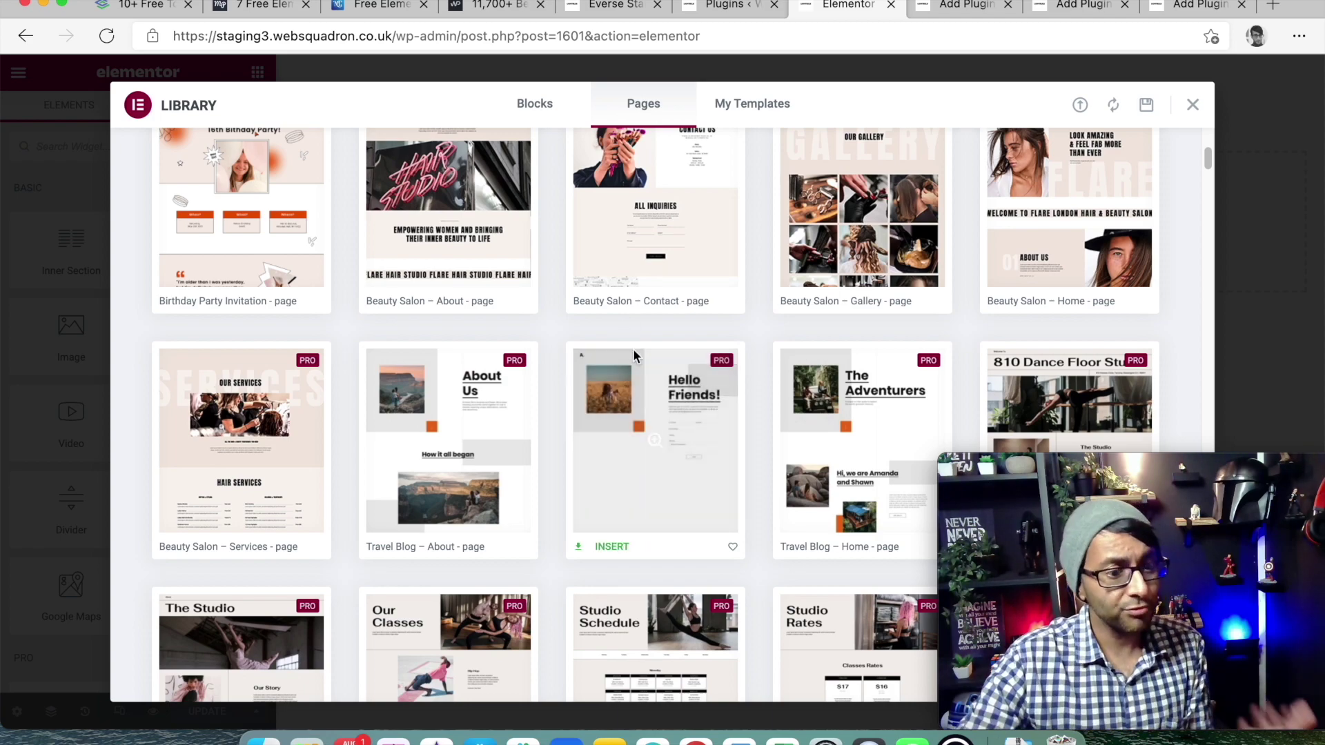
scroll(632, 349, "up", 3)
scroll(655, 450, "down", 7)
scroll(653, 443, "down", 10)
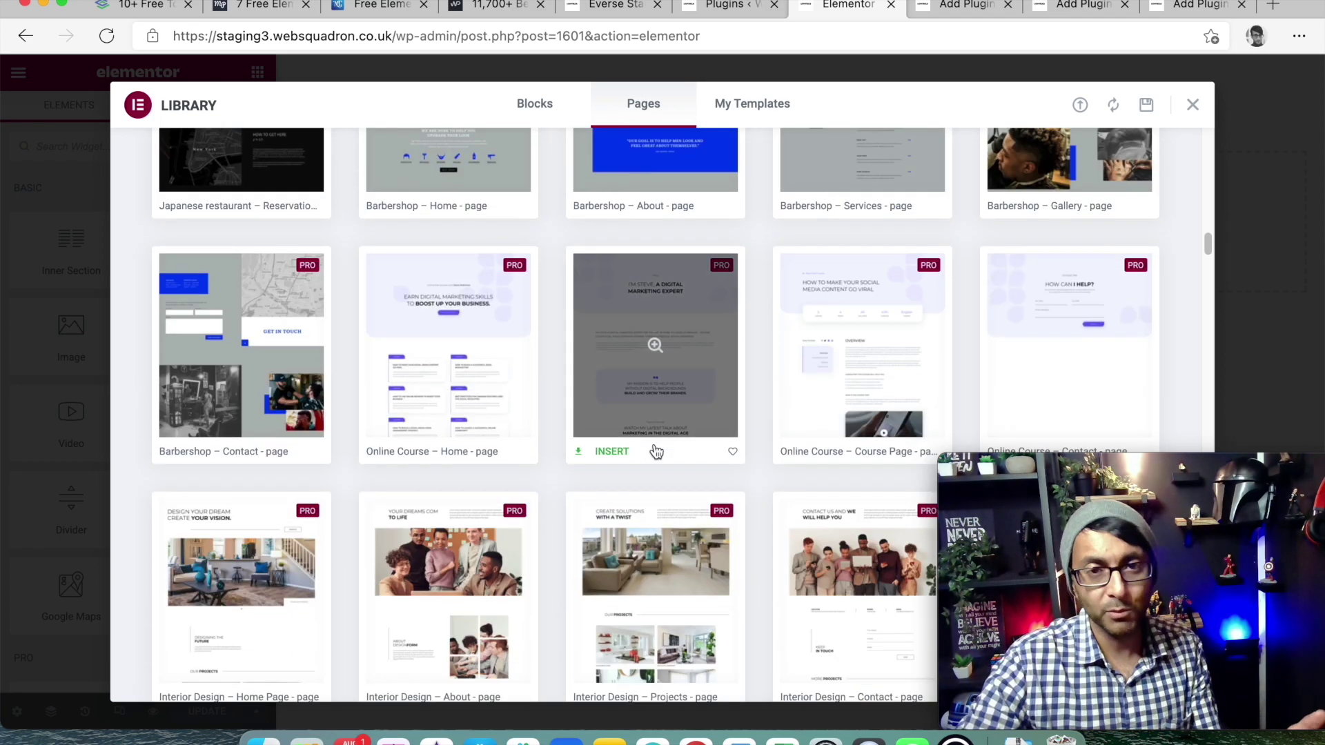
scroll(653, 443, "up", 15)
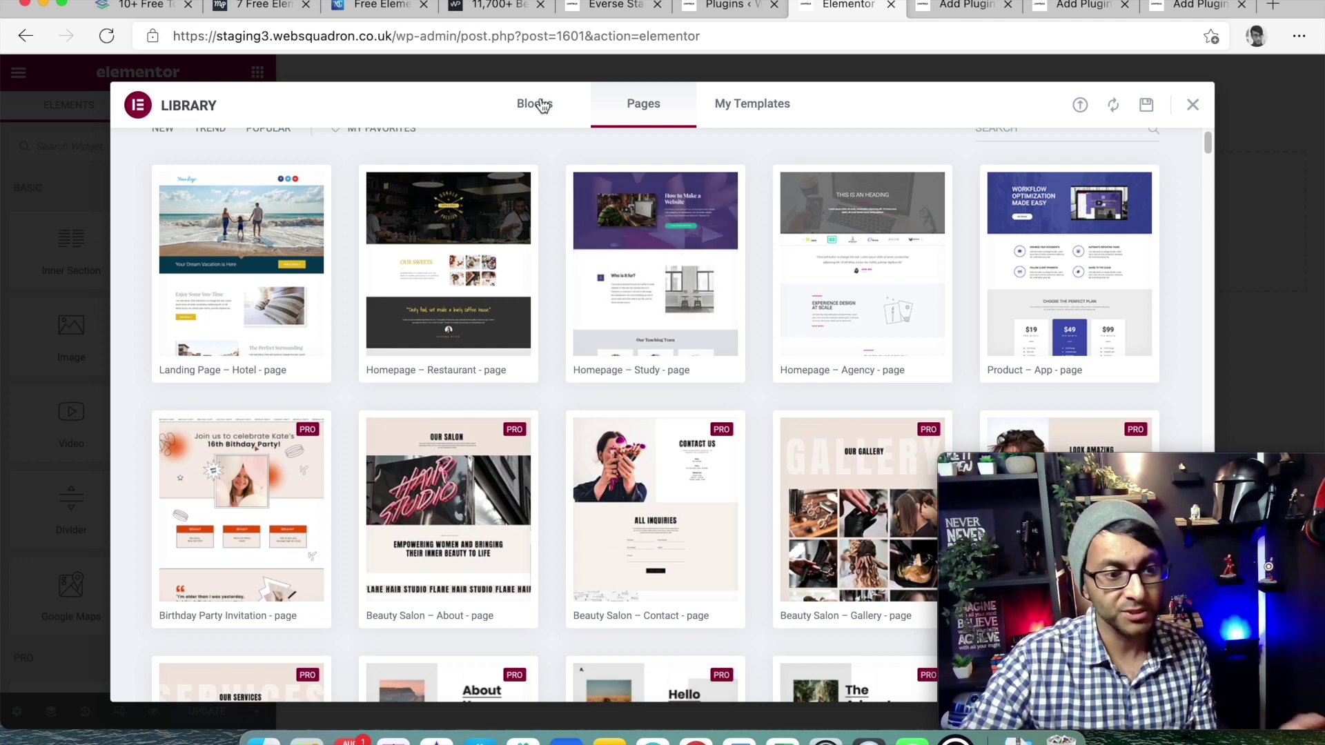
left_click(542, 110)
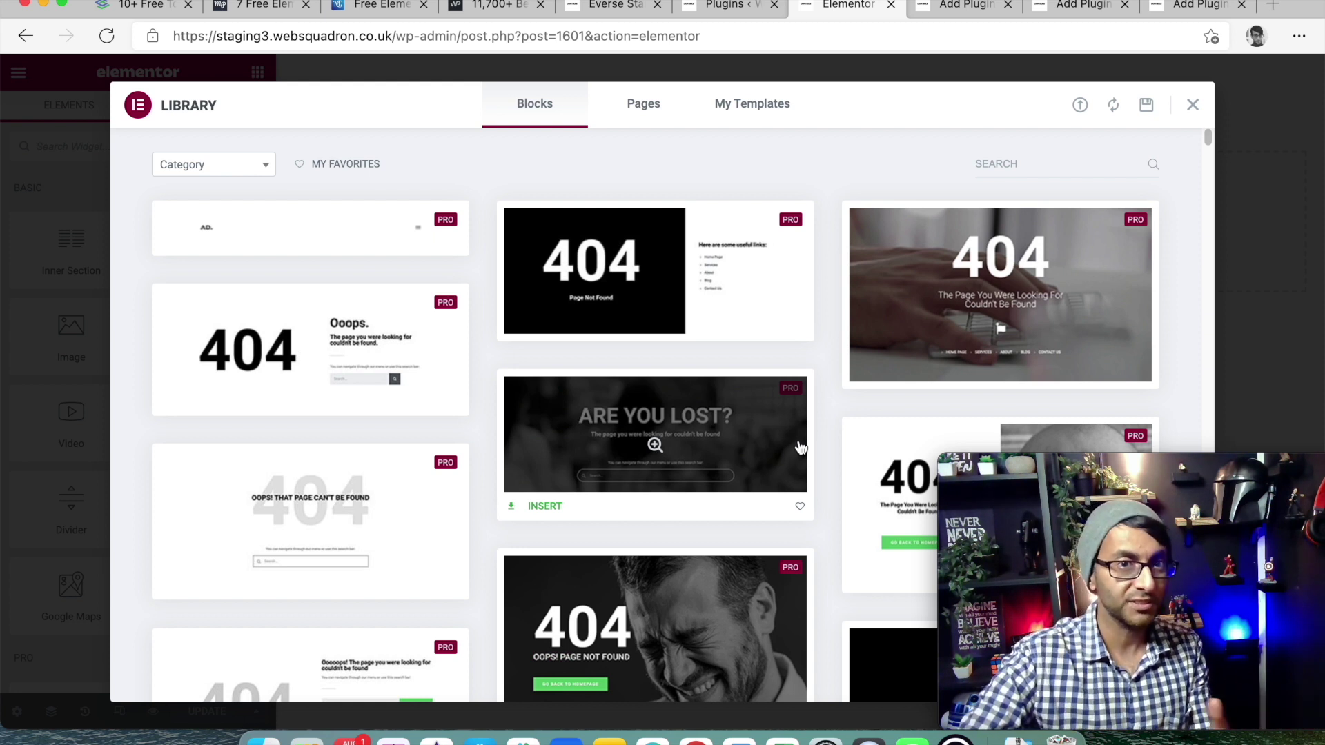
Step: Filter the blocks to the Team category and browse the team section designs
left_click(255, 171)
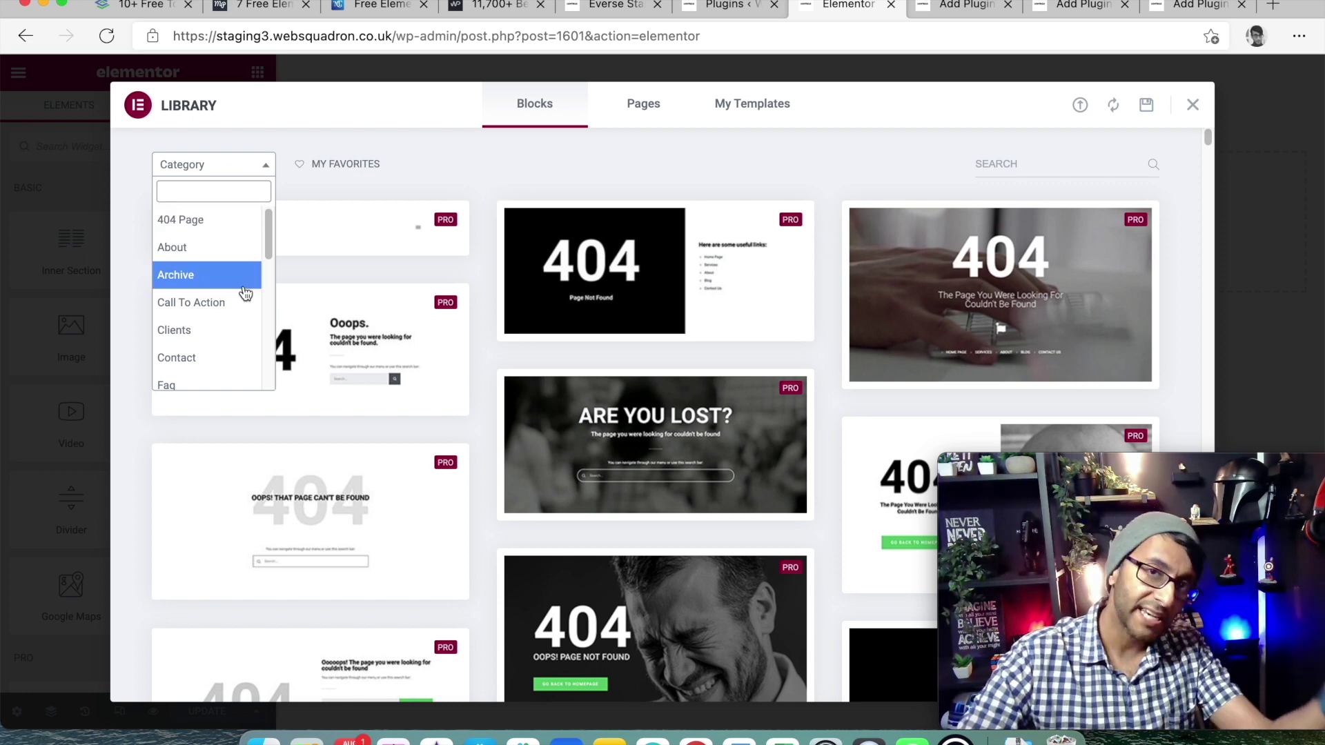
scroll(238, 294, "down", 8)
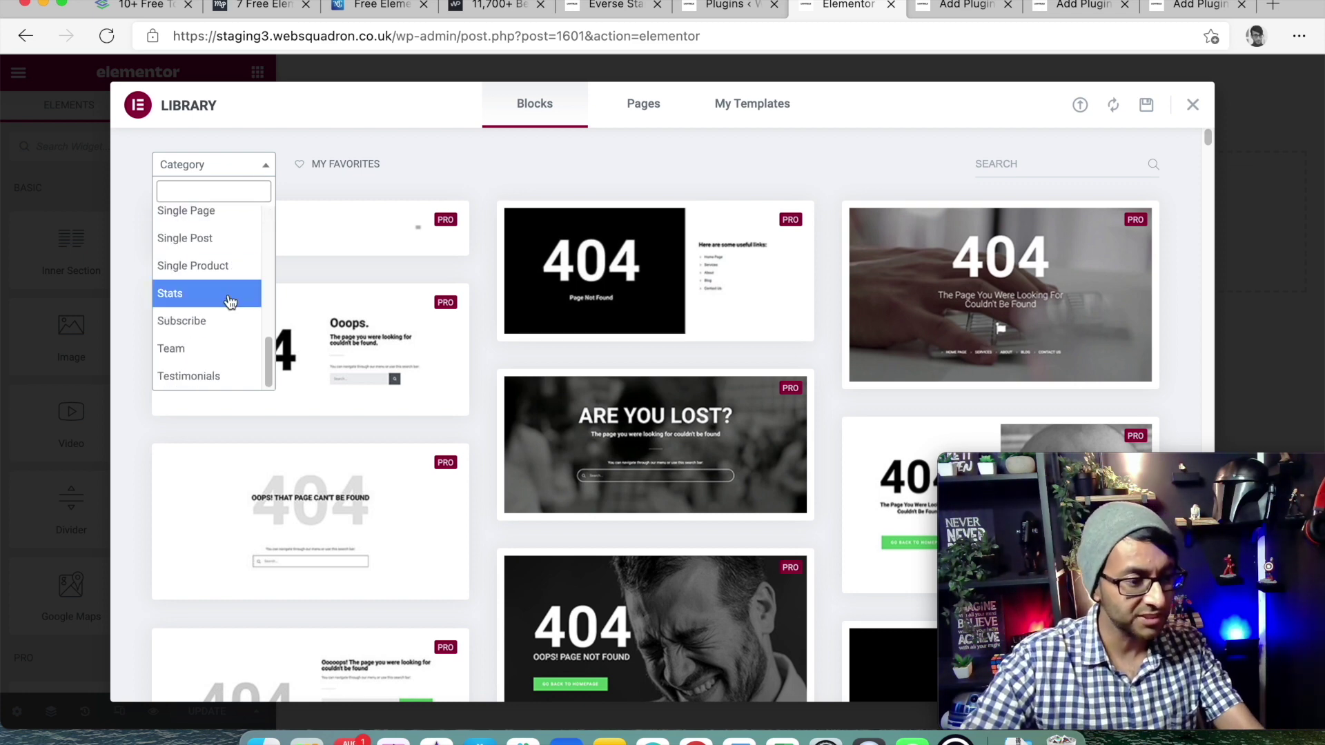
left_click(216, 348)
scroll(782, 409, "down", 1)
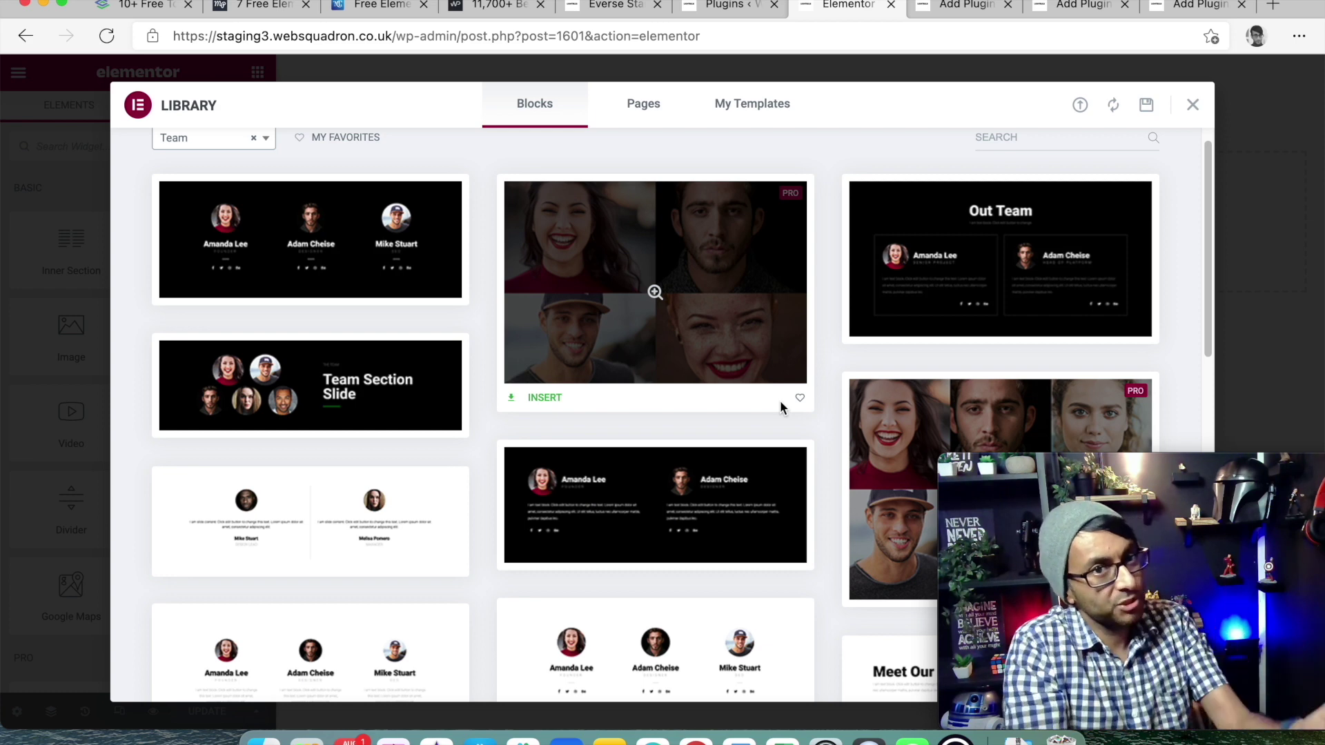
scroll(800, 380, "down", 10)
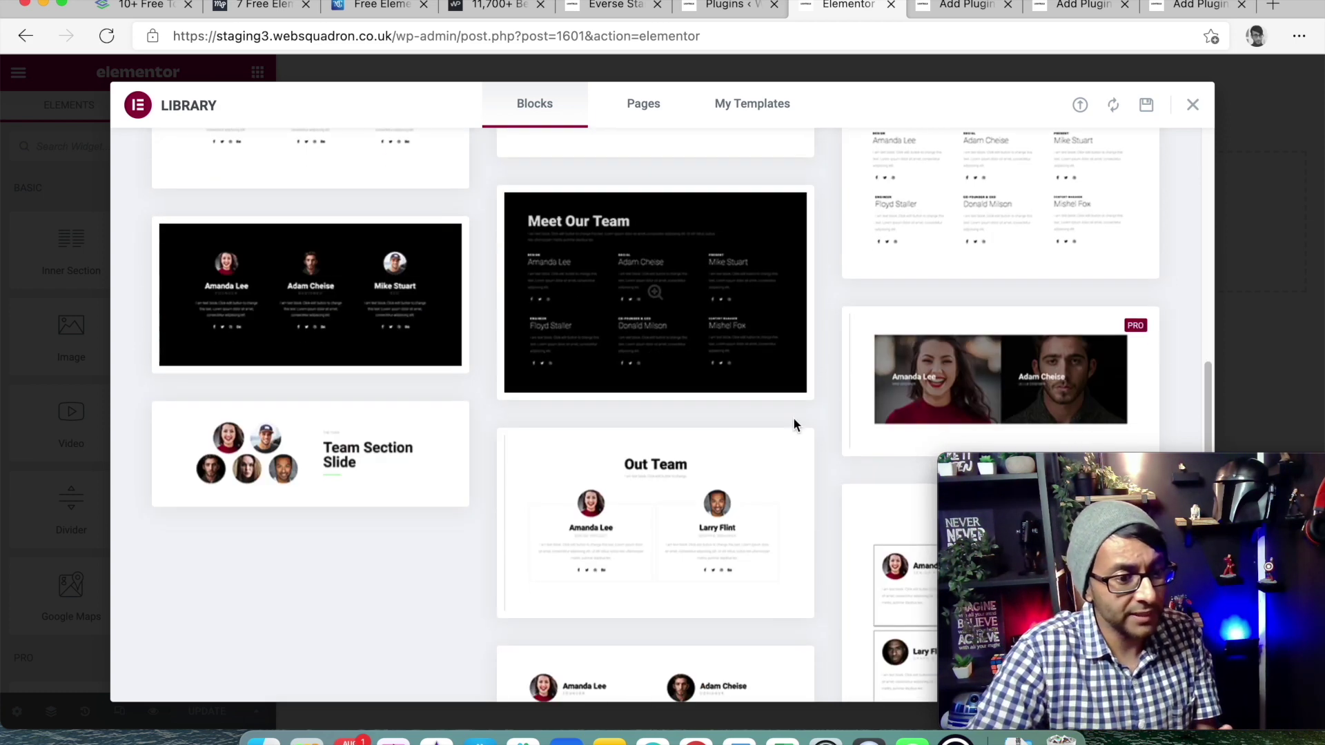
scroll(791, 461, "up", 4)
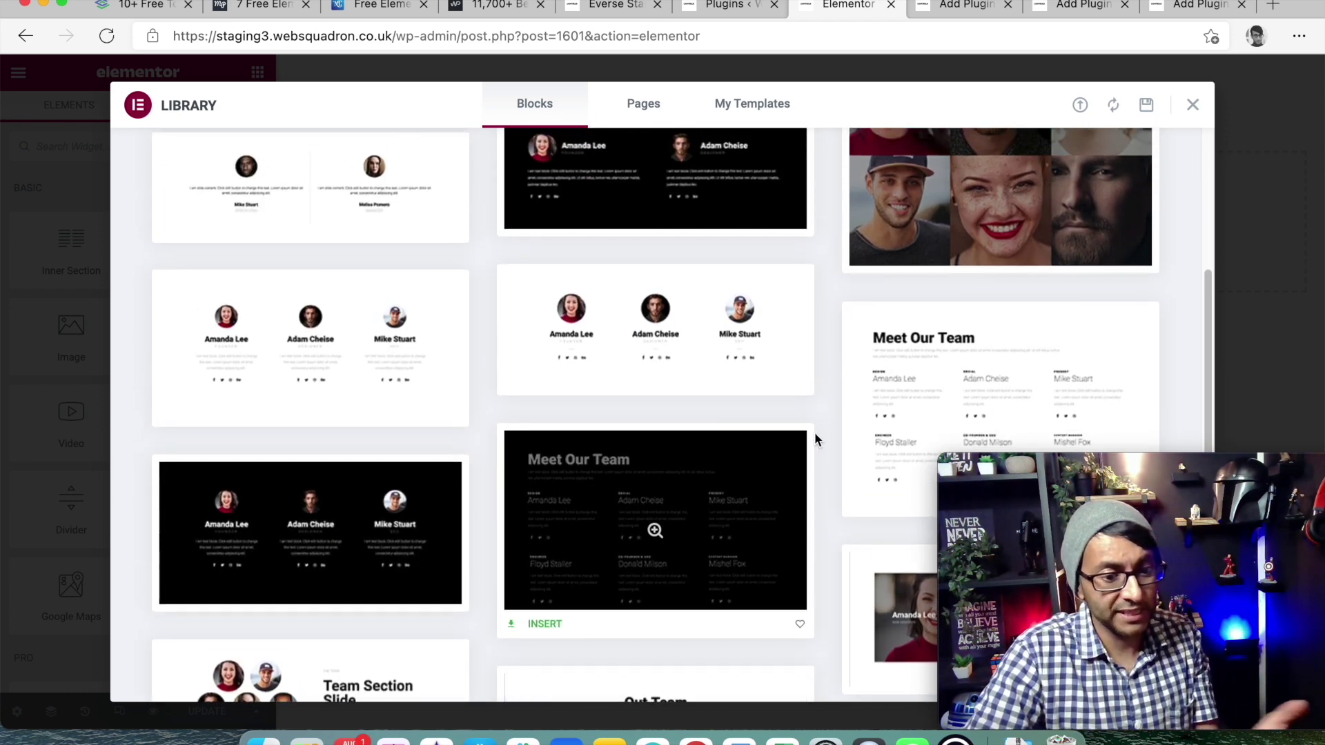
Step: Preview the Meet Our Team block, close the library, and switch to the Add Plugins tab
left_click(962, 373)
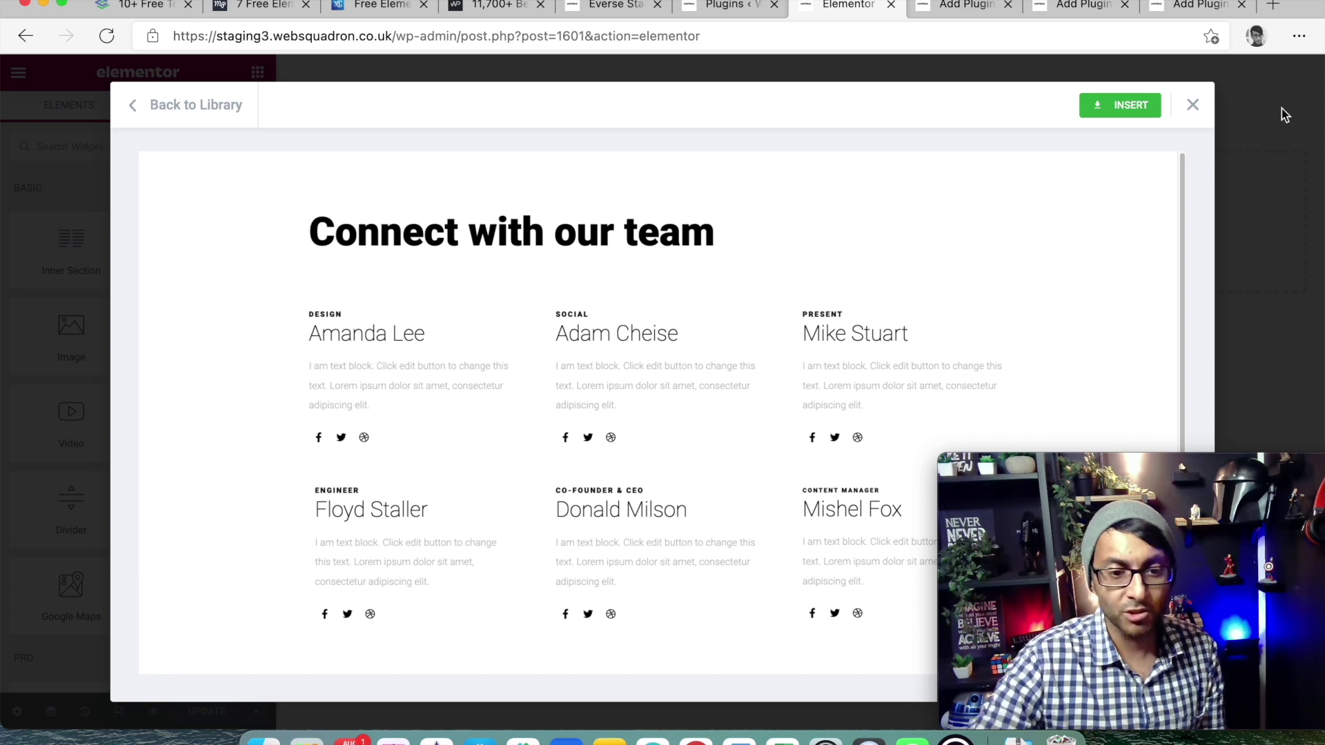
left_click(1192, 105)
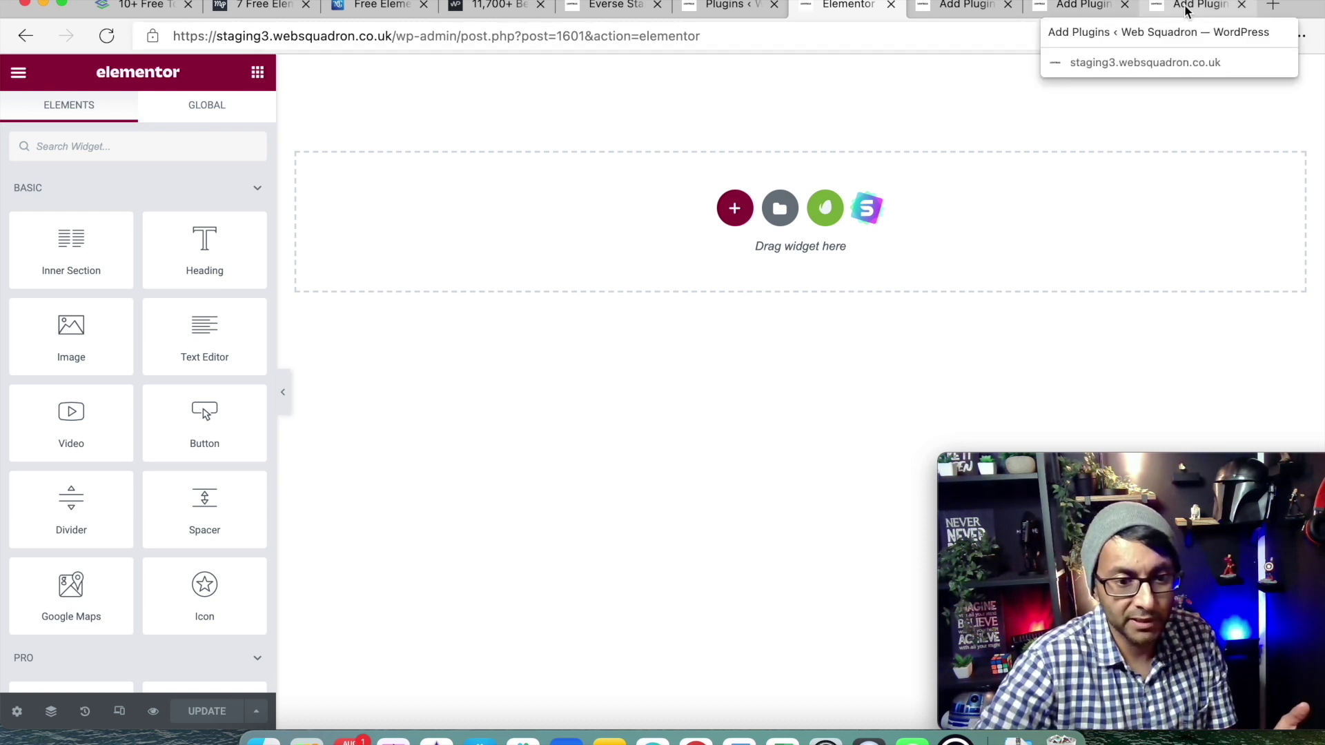
left_click(994, 11)
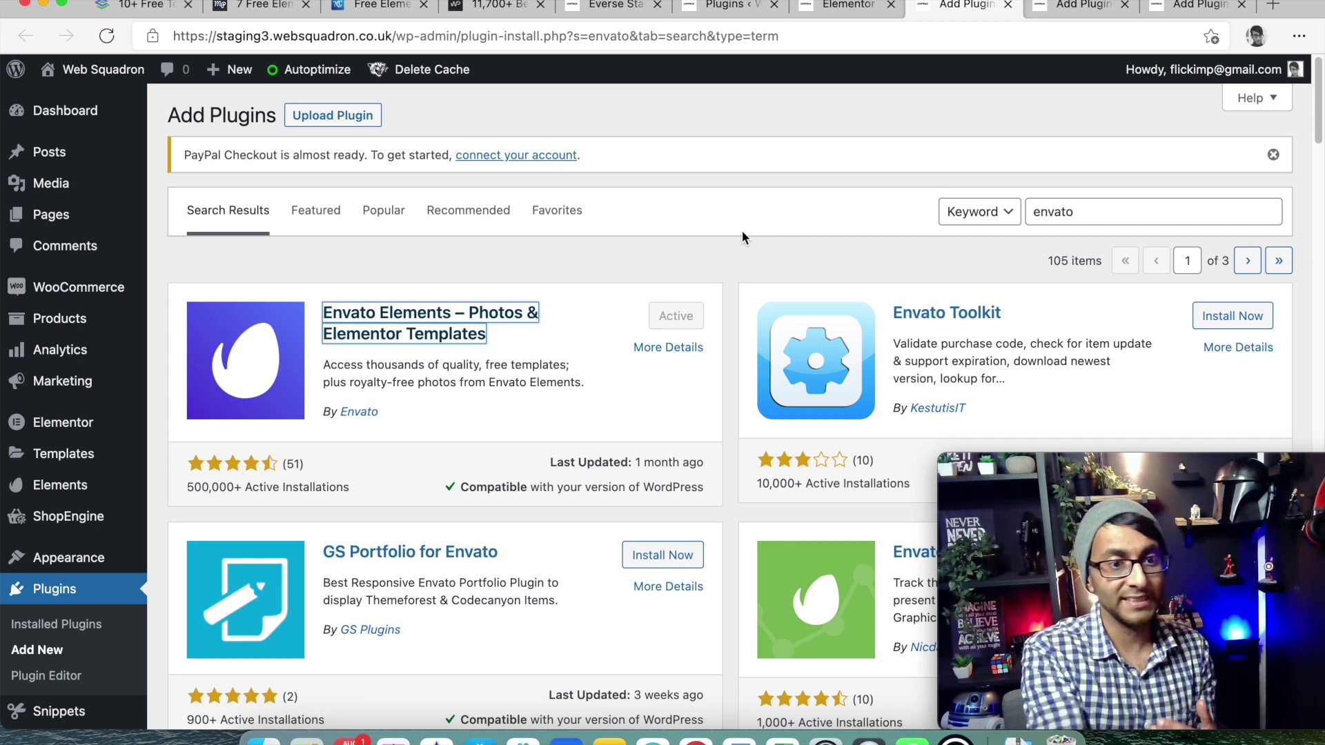
left_click(845, 9)
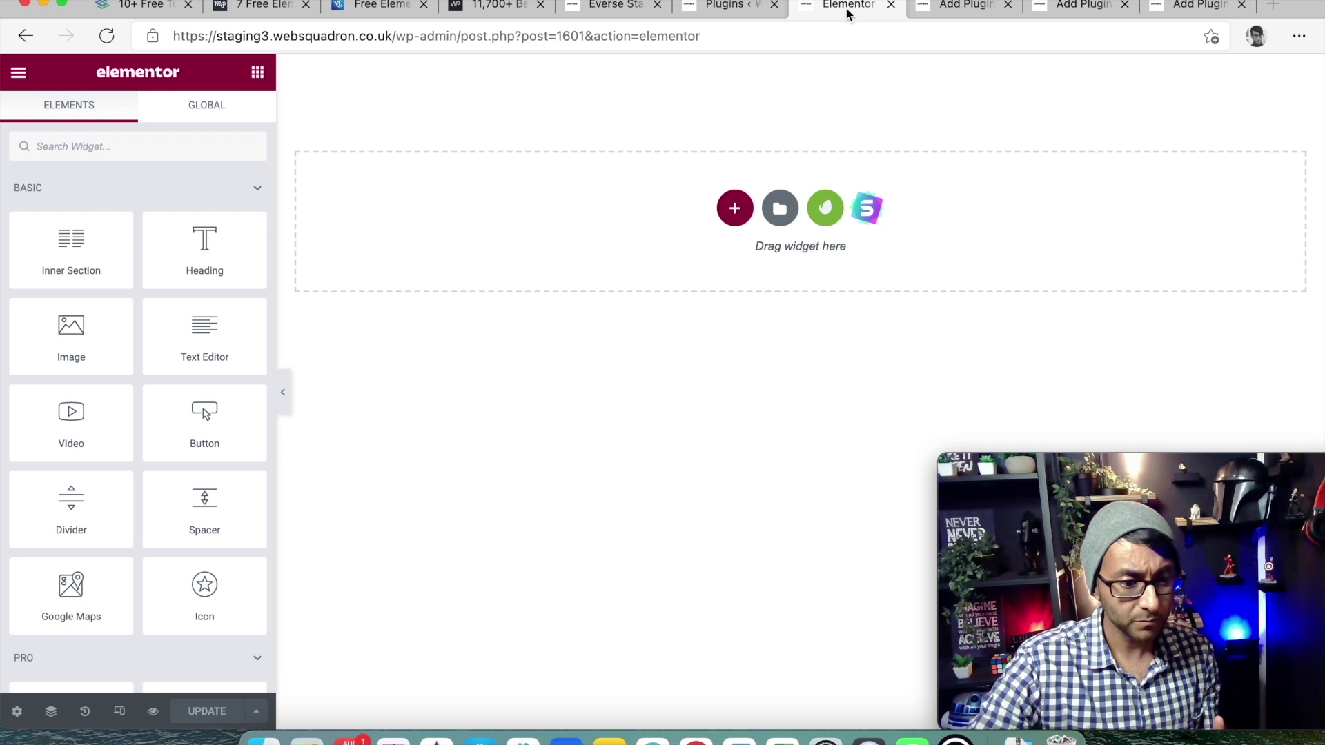
left_click(826, 208)
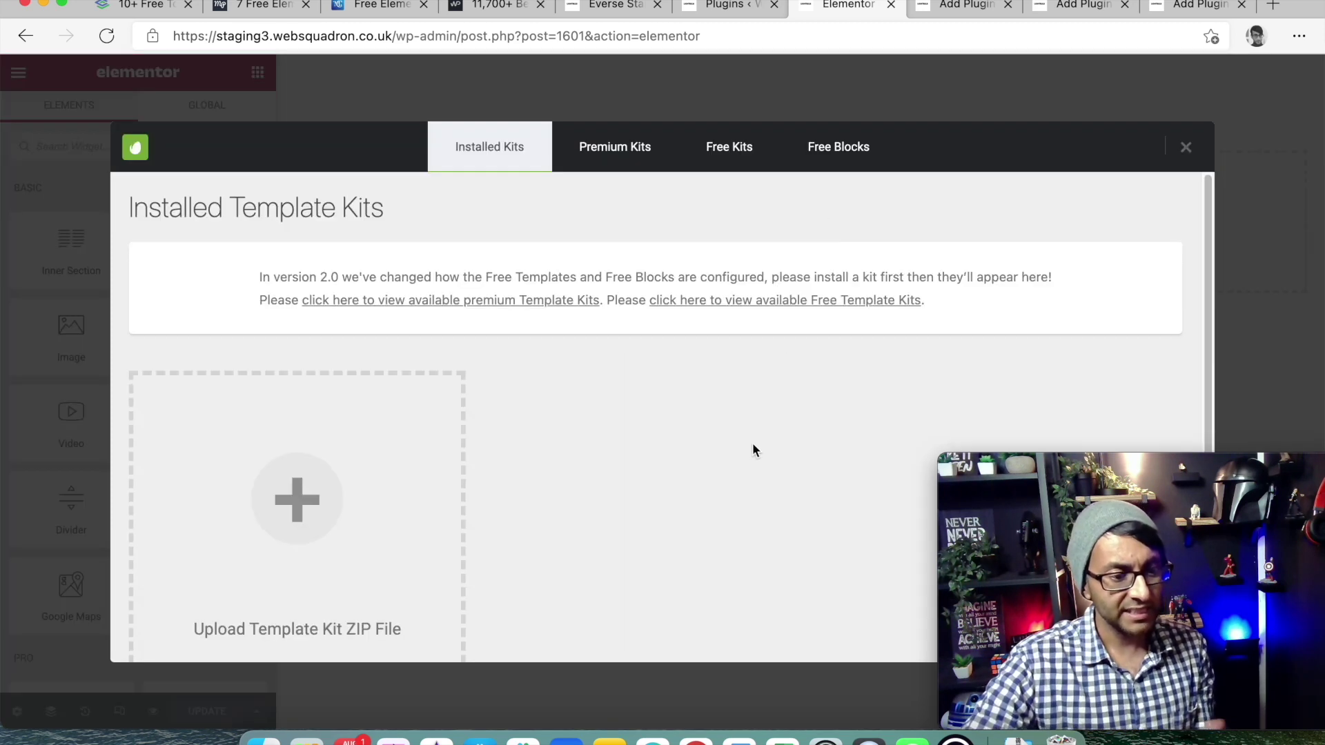
Step: Compare the Envato Premium Kits, Free Kits and Free Blocks tabs
left_click(659, 160)
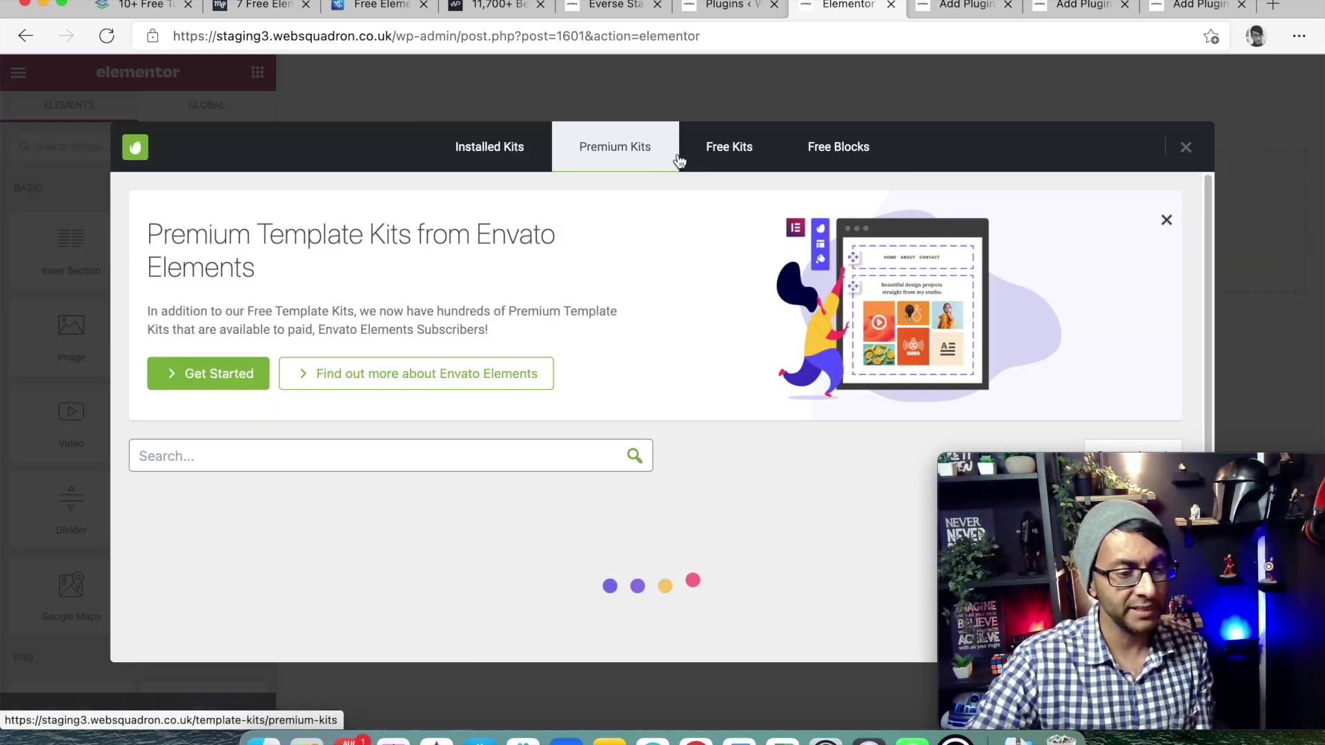
left_click(755, 159)
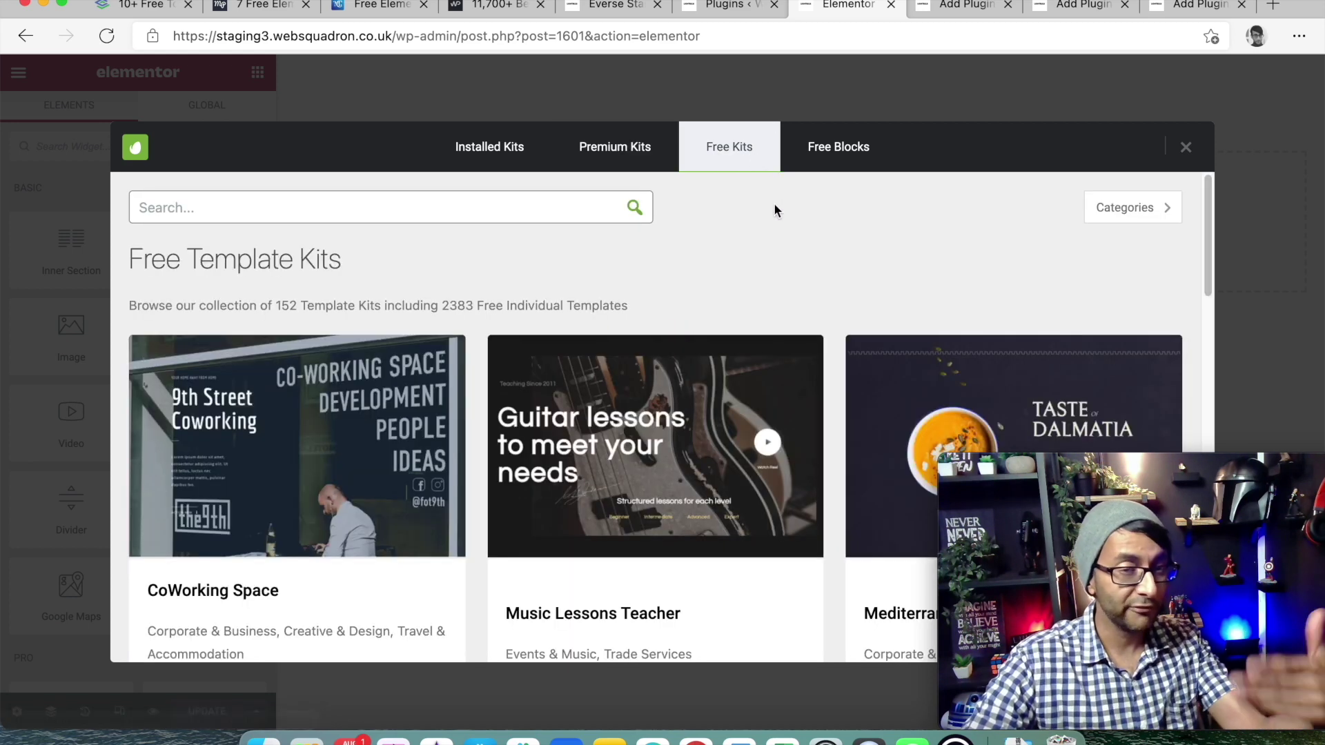
left_click(823, 162)
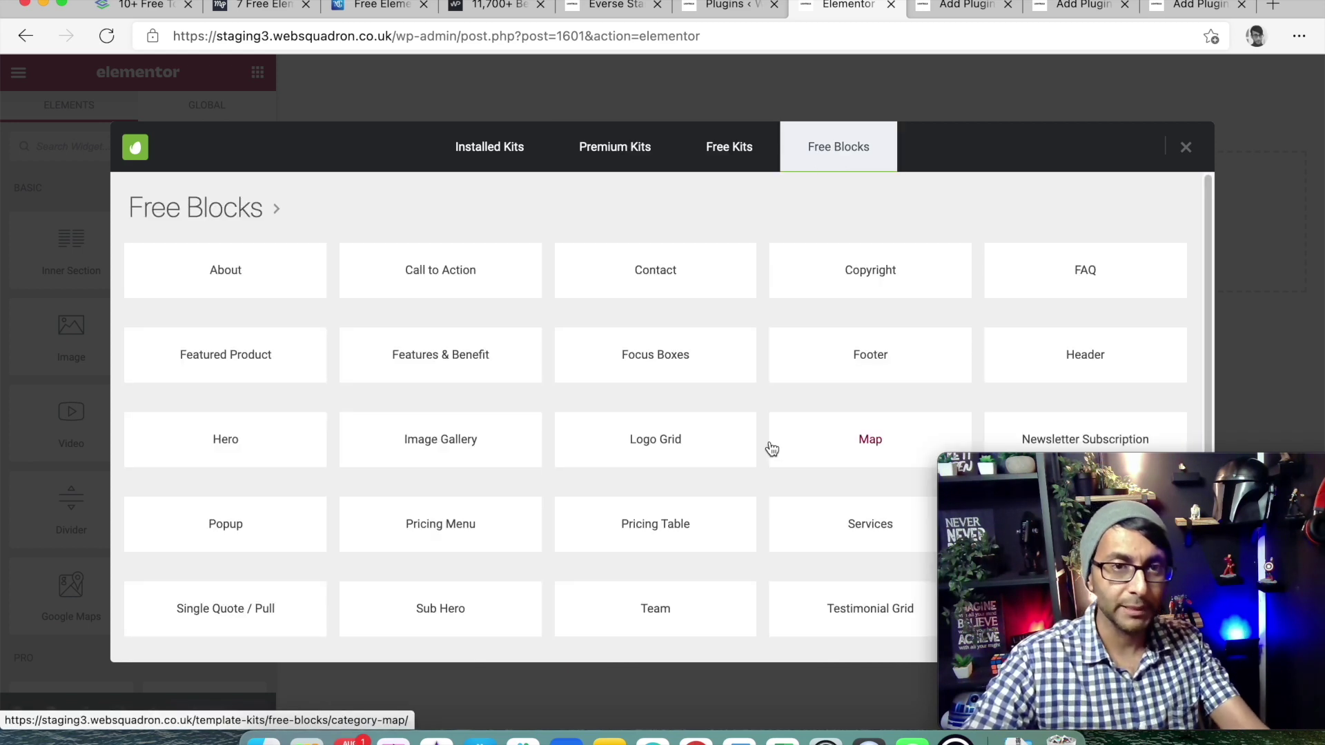
scroll(765, 452, "down", 1)
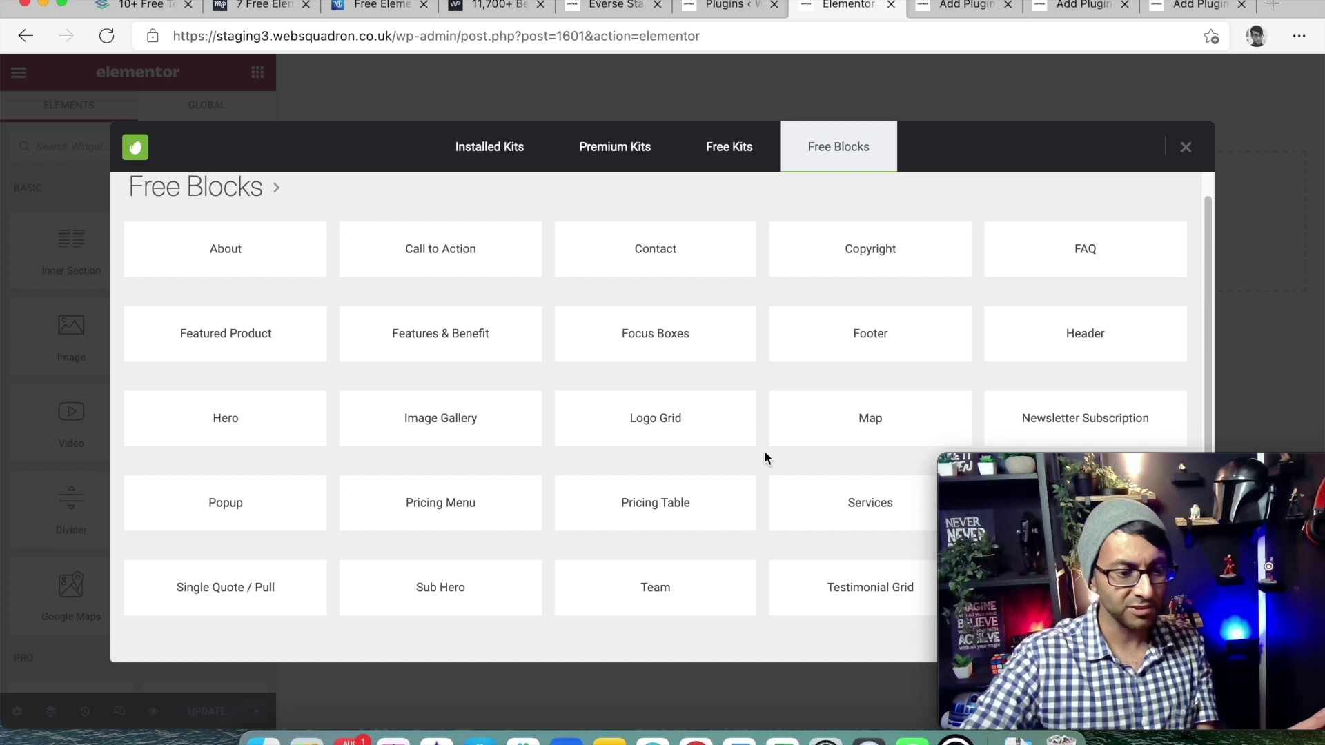
Step: Open the free Team blocks and browse designs like Team – Columns and Team – Grid
left_click(690, 588)
scroll(782, 480, "down", 6)
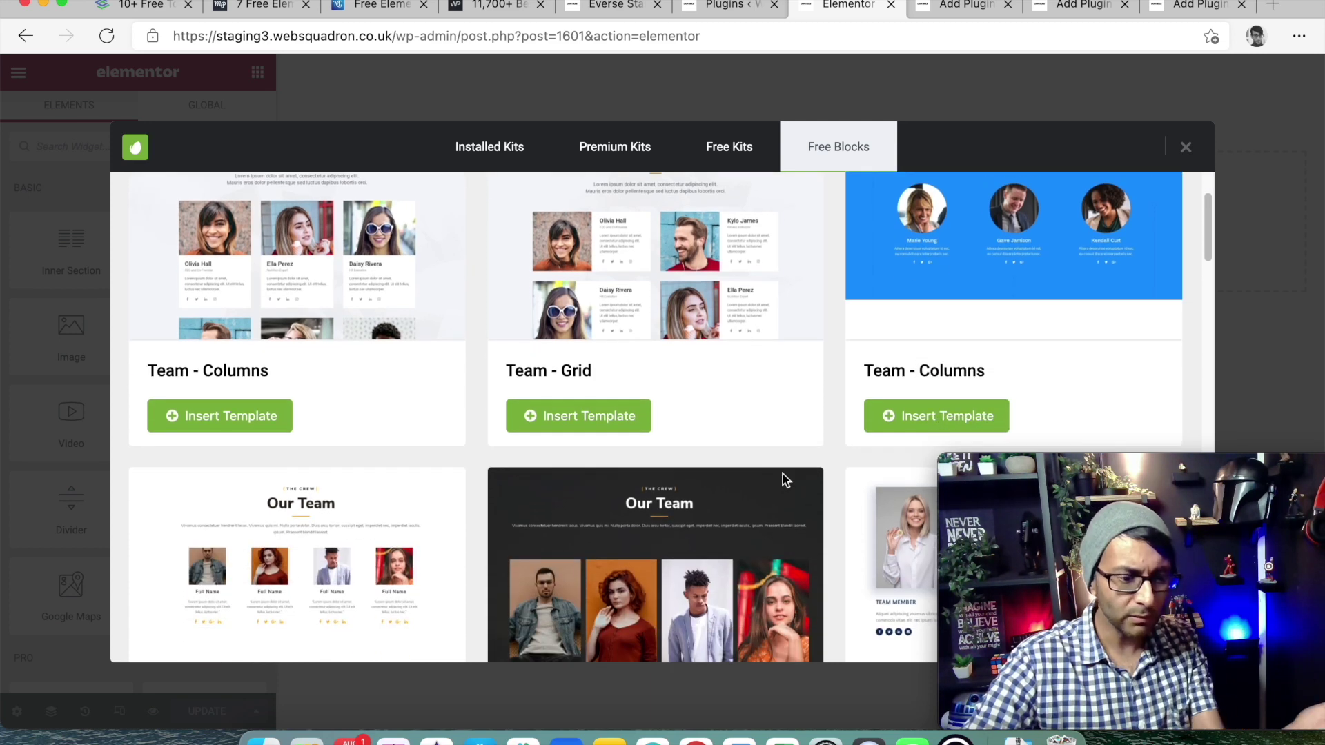
scroll(781, 472, "down", 5)
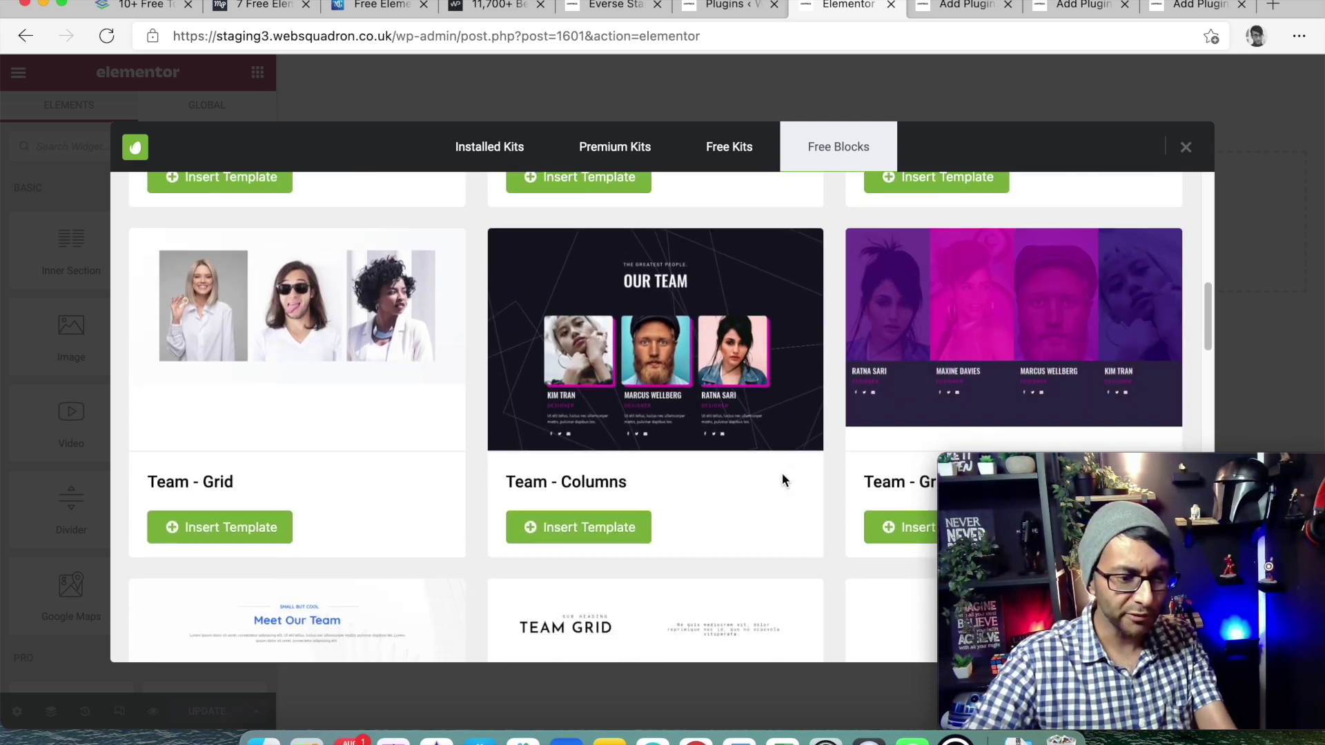
scroll(780, 473, "down", 5)
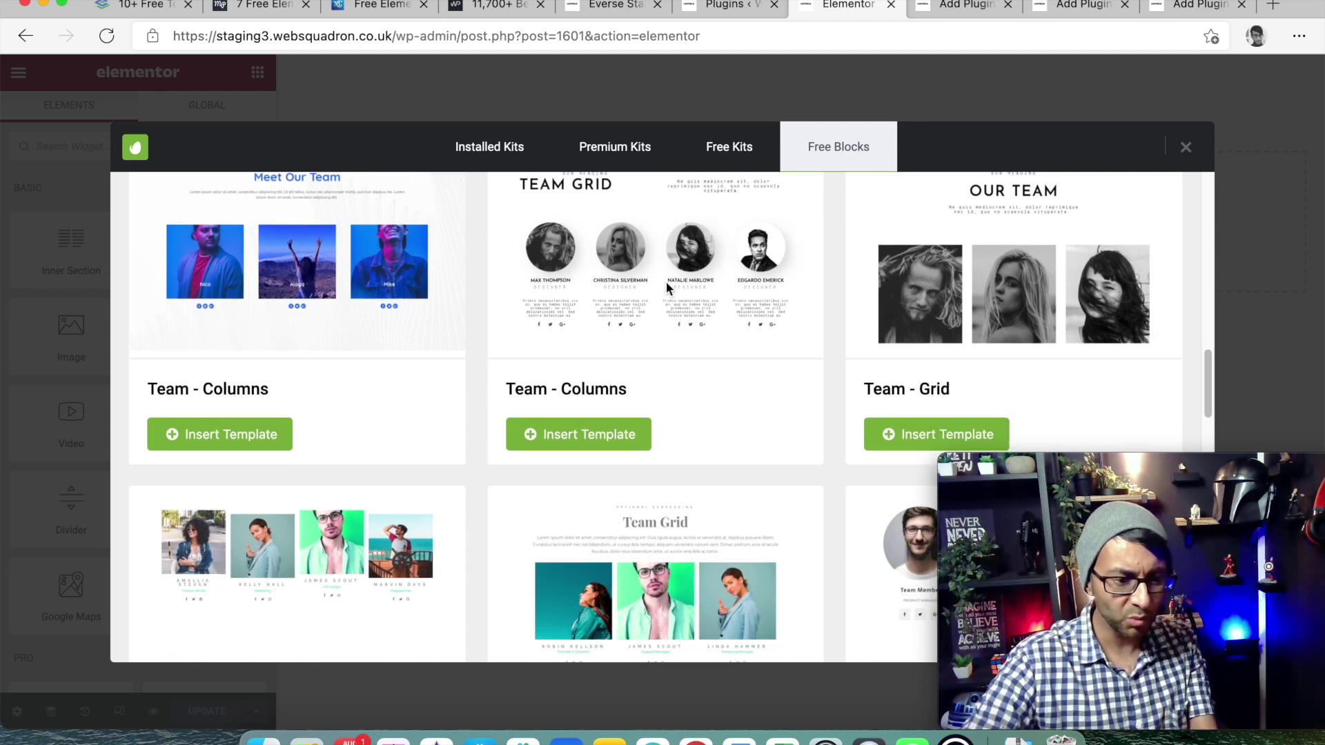
scroll(662, 300, "up", 1)
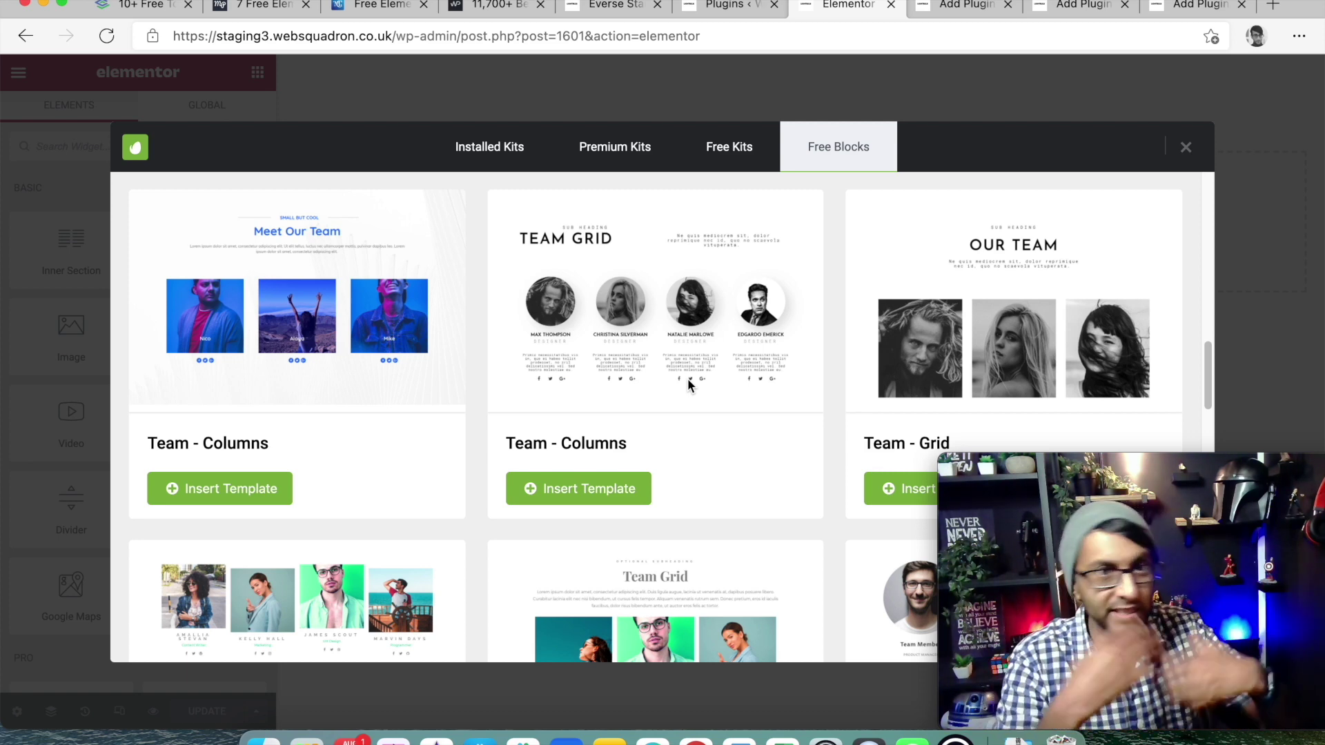
Step: Switch to the Envato Free Kits tab and browse the available template kits
left_click(739, 155)
scroll(694, 508, "down", 10)
scroll(694, 503, "up", 1)
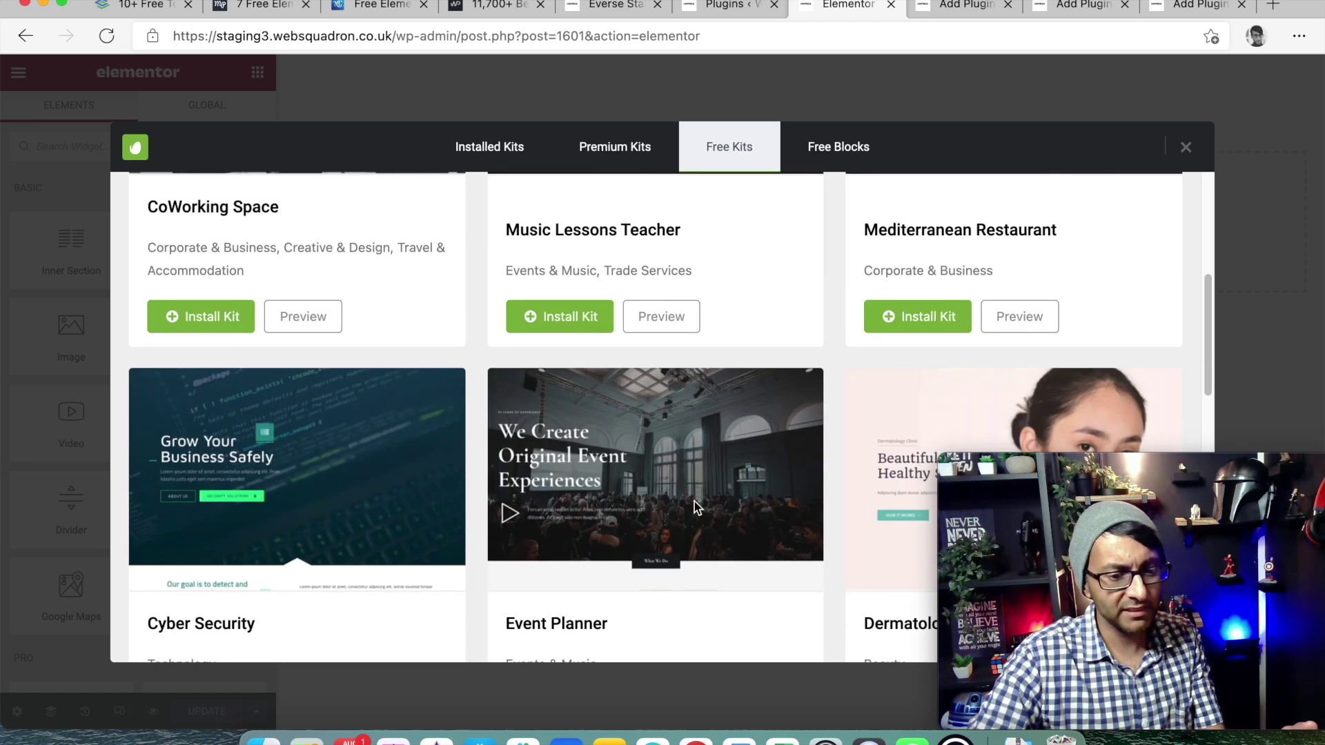
scroll(694, 502, "down", 8)
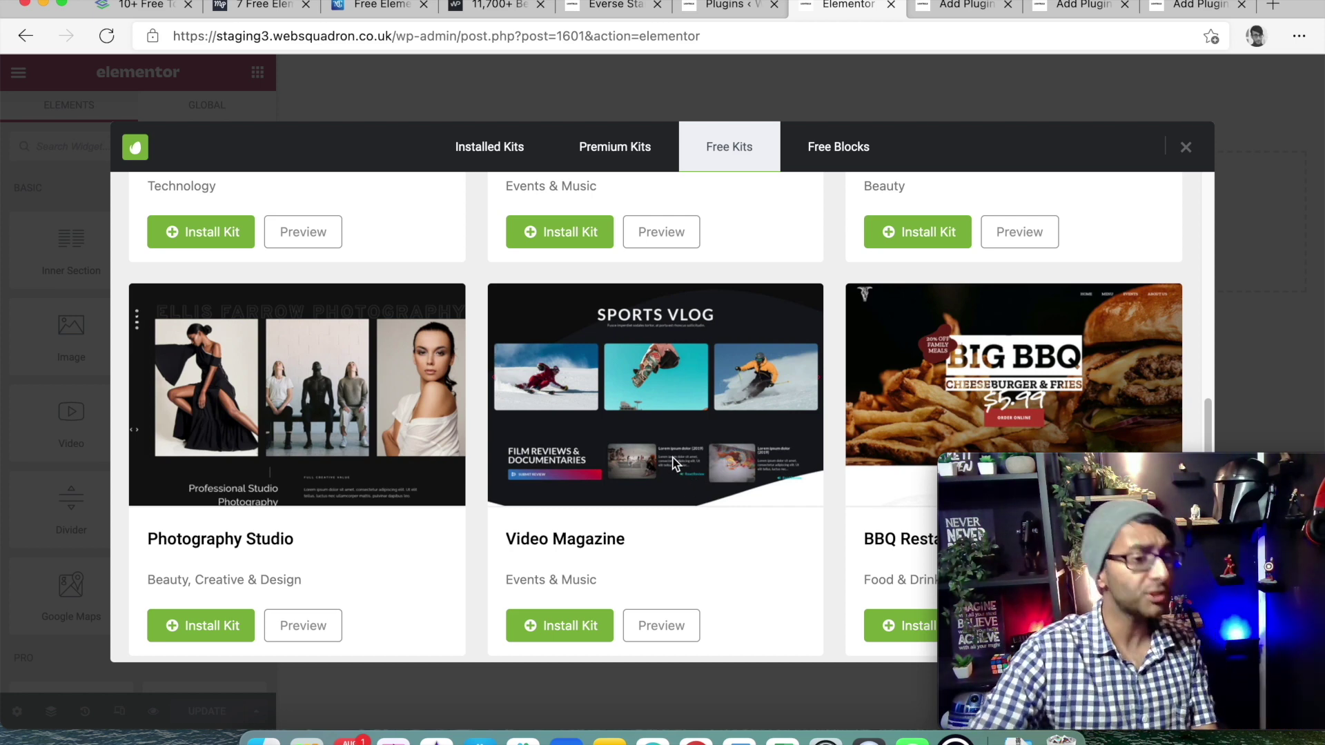
scroll(524, 483, "down", 5)
scroll(521, 496, "down", 5)
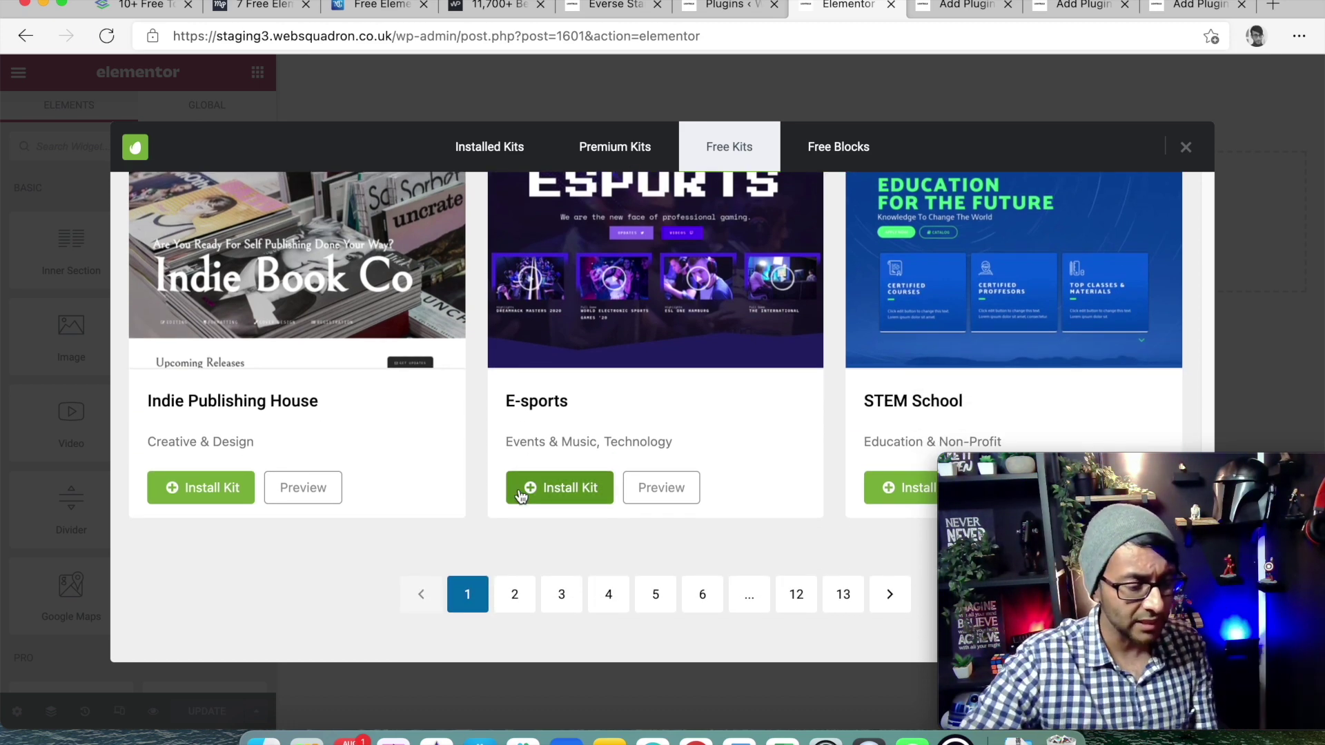
scroll(690, 428, "up", 2)
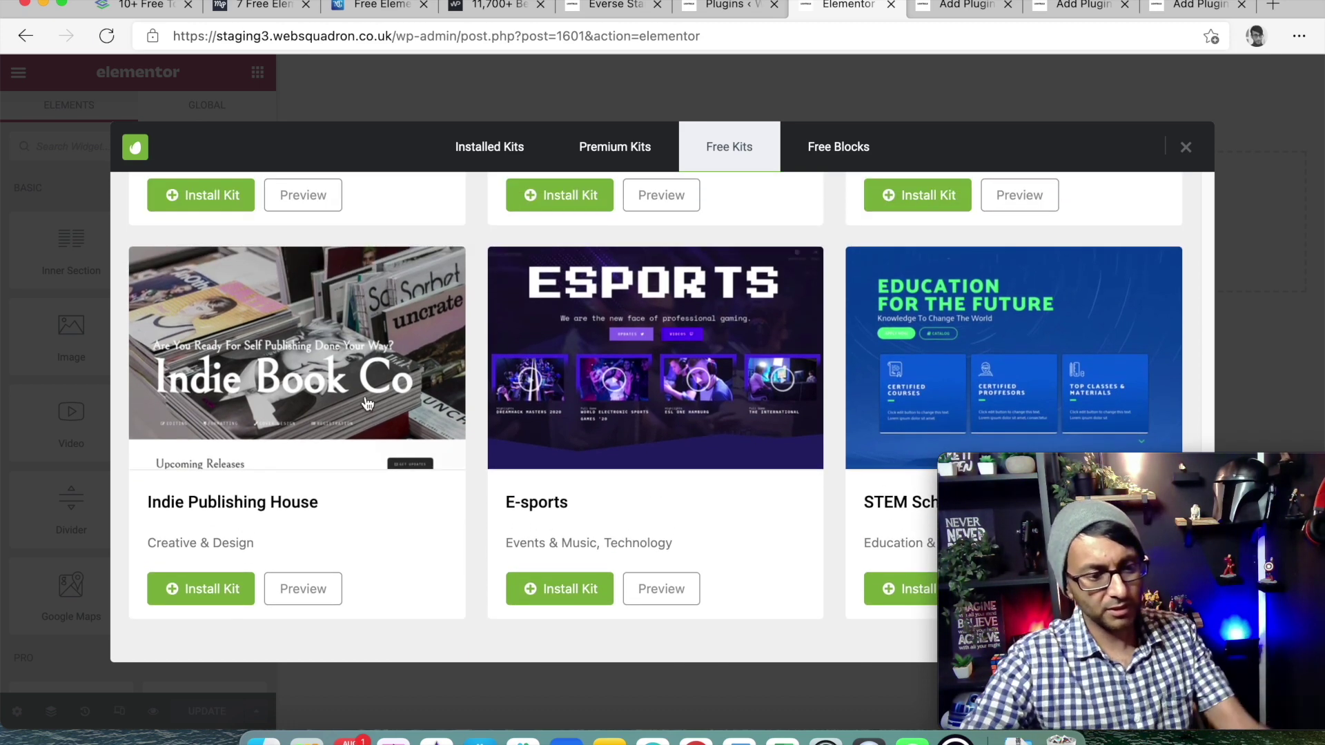
scroll(663, 442, "up", 10)
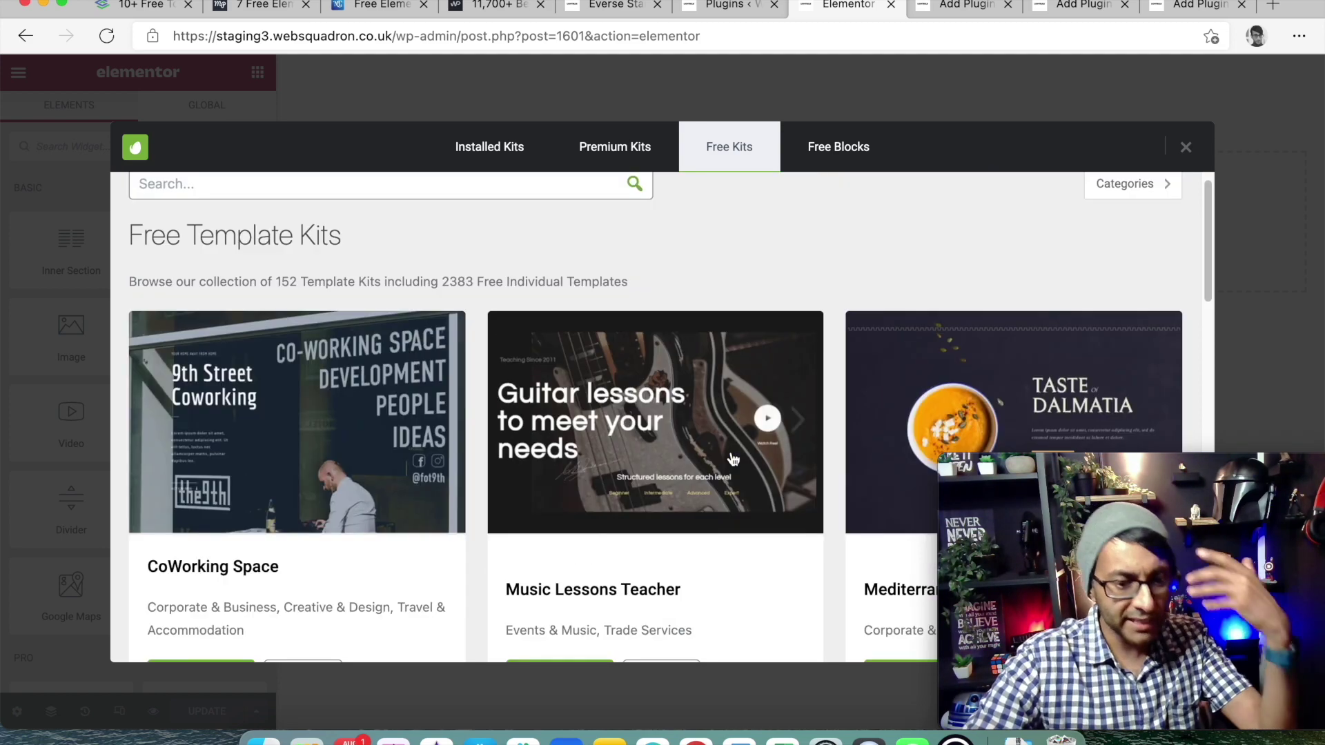
scroll(733, 459, "down", 10)
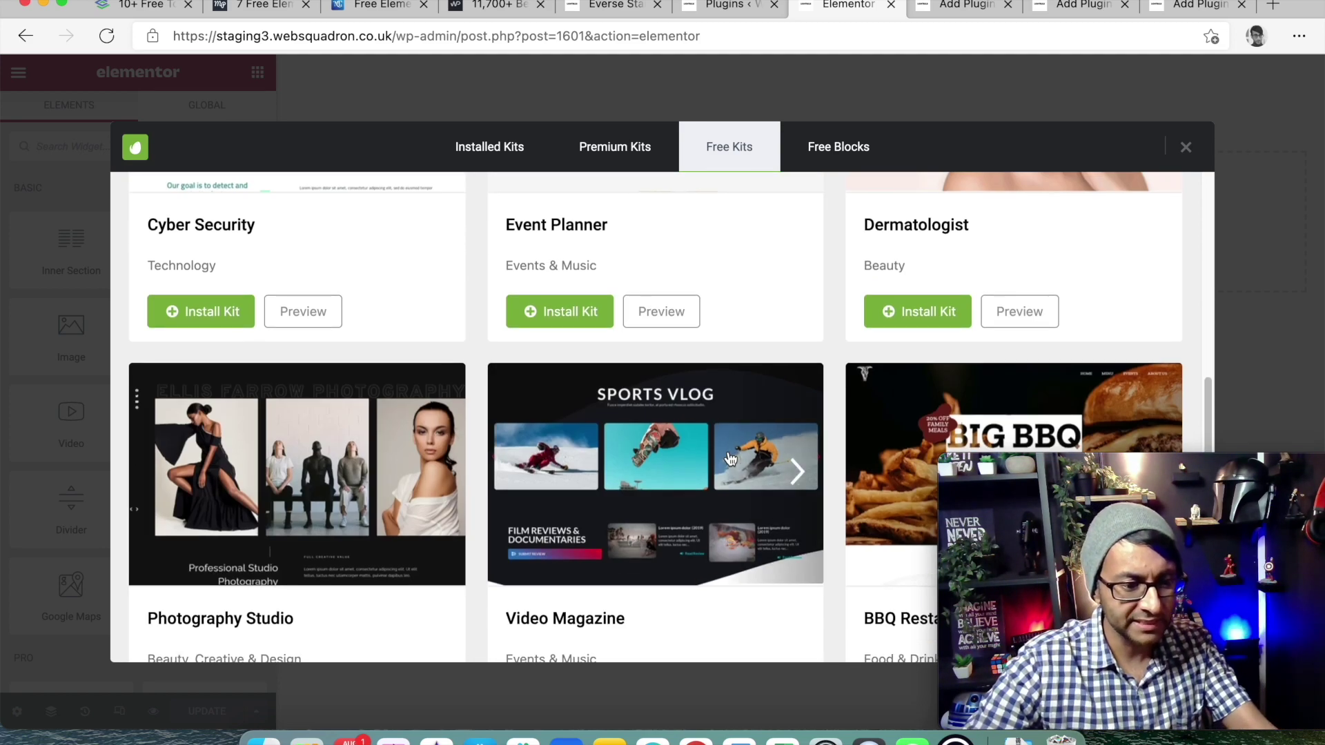
scroll(733, 459, "up", 10)
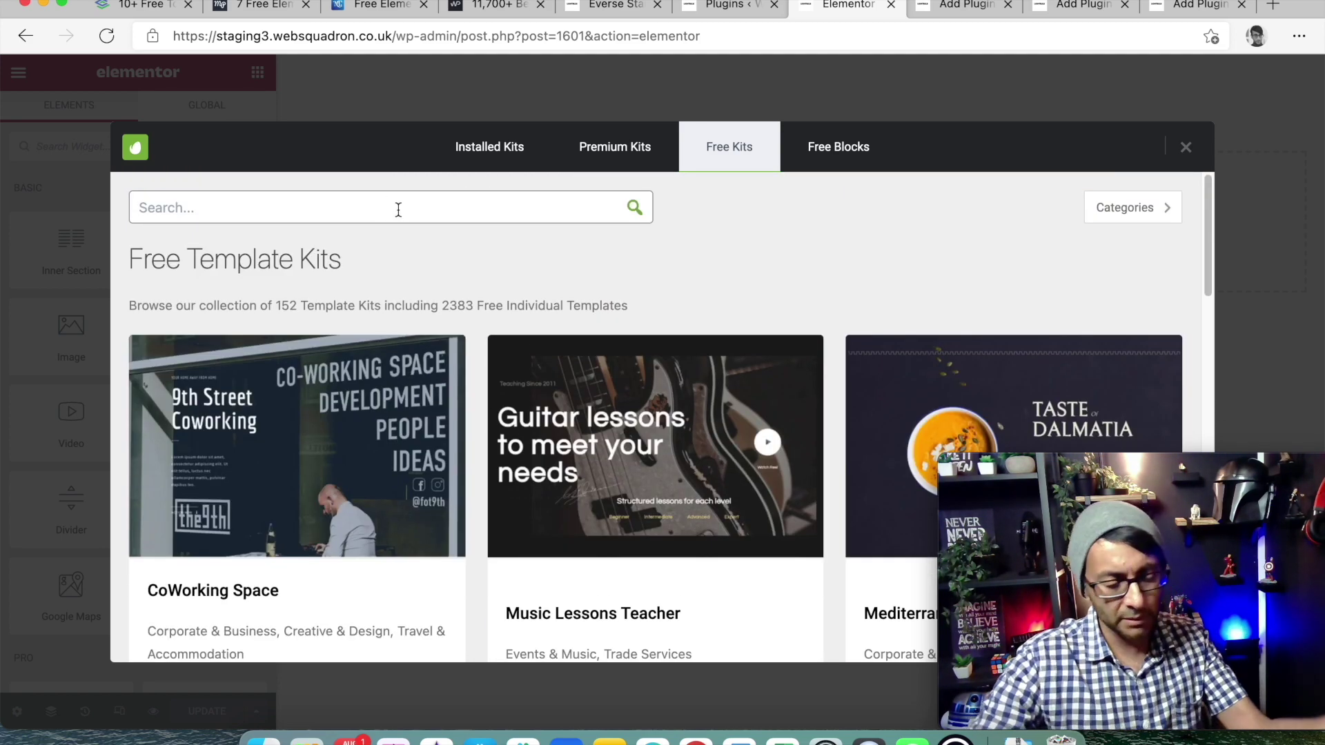
Step: Search the free kits for 'sport' and preview the Yoga Studio kit
type("sport")
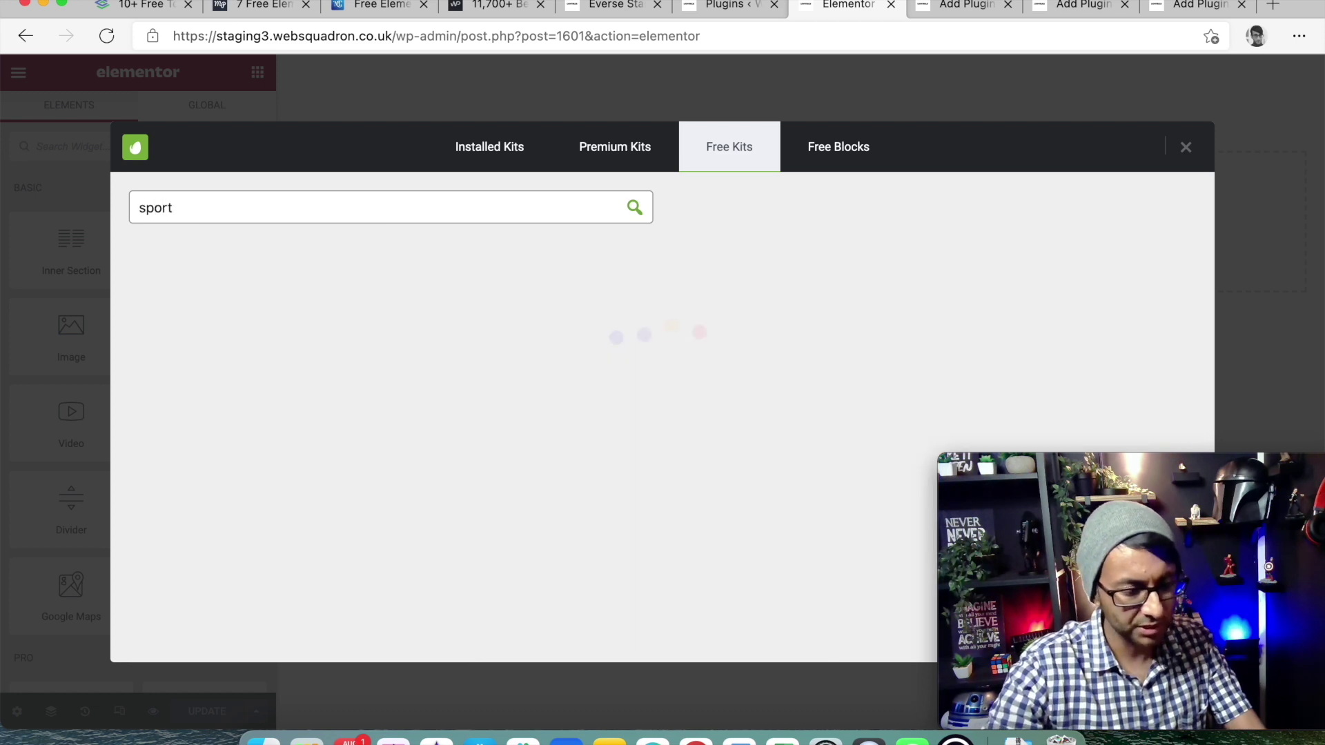
scroll(694, 483, "down", 2)
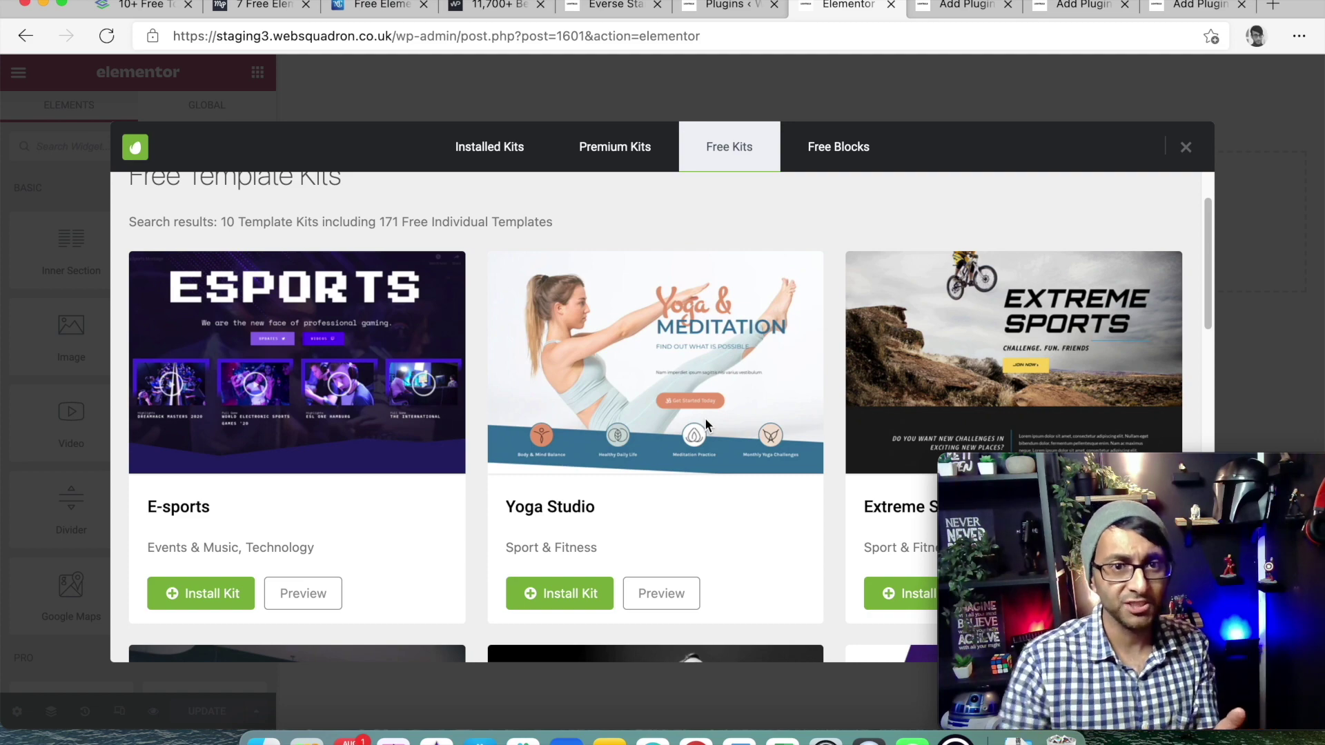
scroll(754, 404, "down", 5)
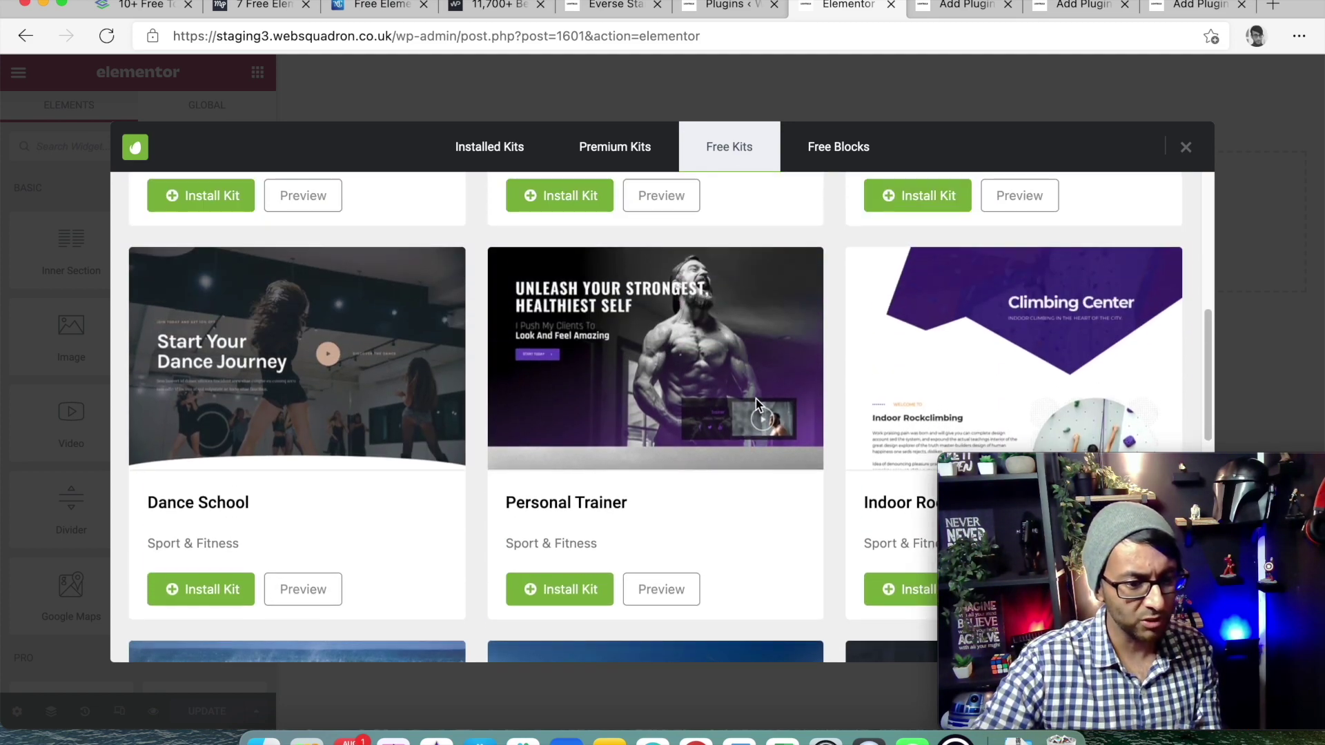
scroll(756, 399, "up", 6)
scroll(690, 423, "down", 2)
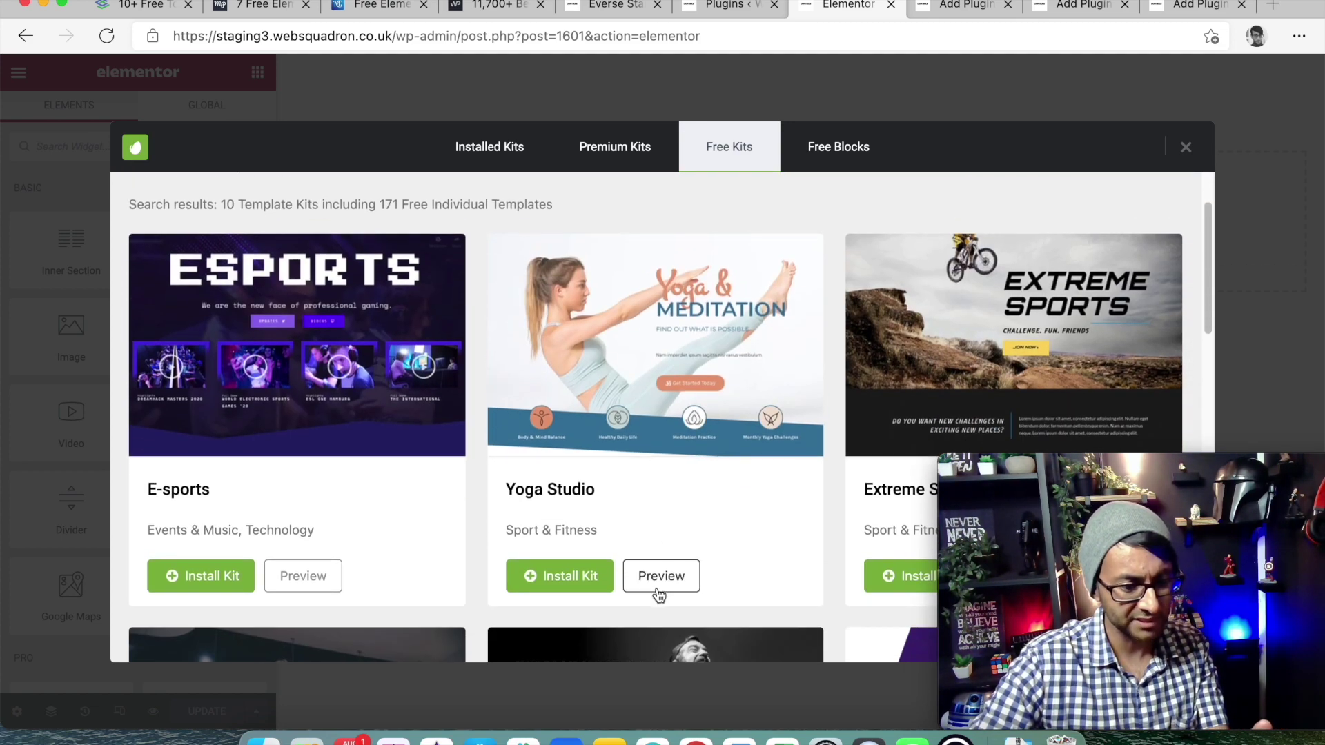
left_click(659, 593)
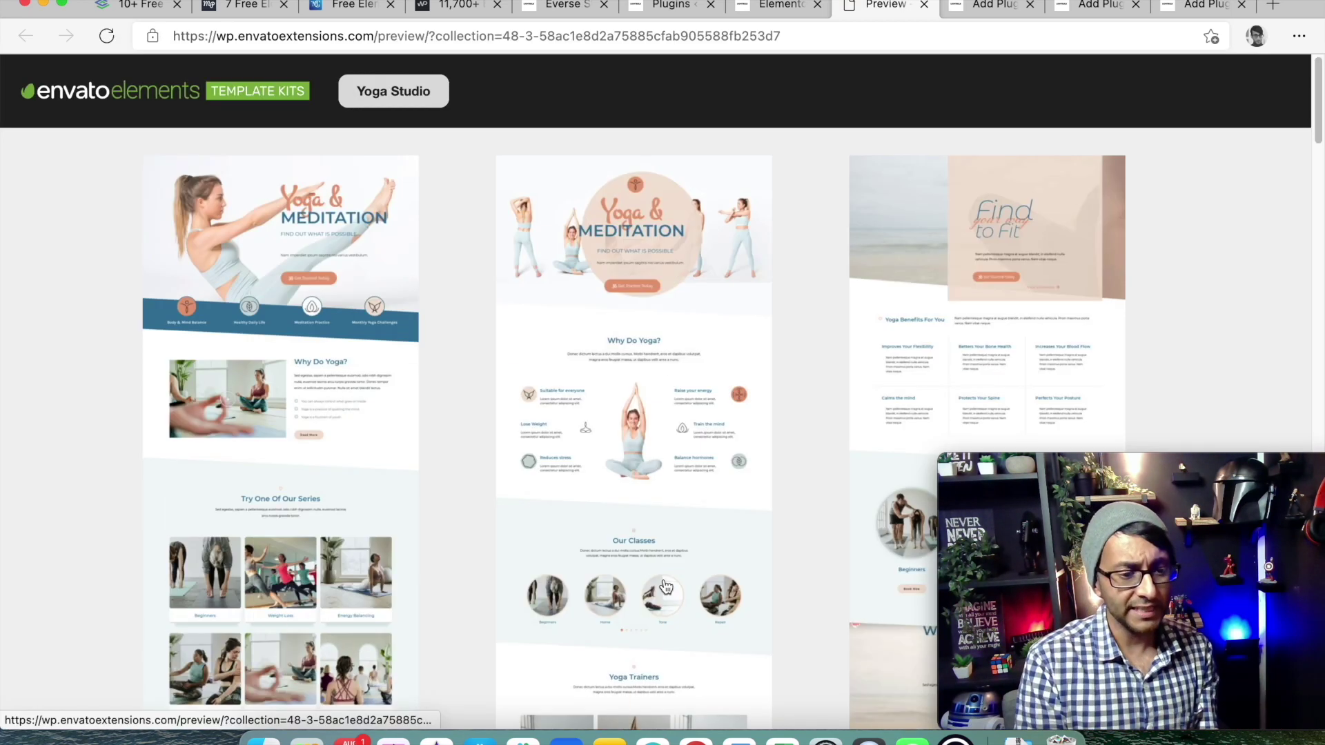
Step: Browse the Yoga Studio kit's page templates, then close the preview tab
scroll(809, 545, "down", 5)
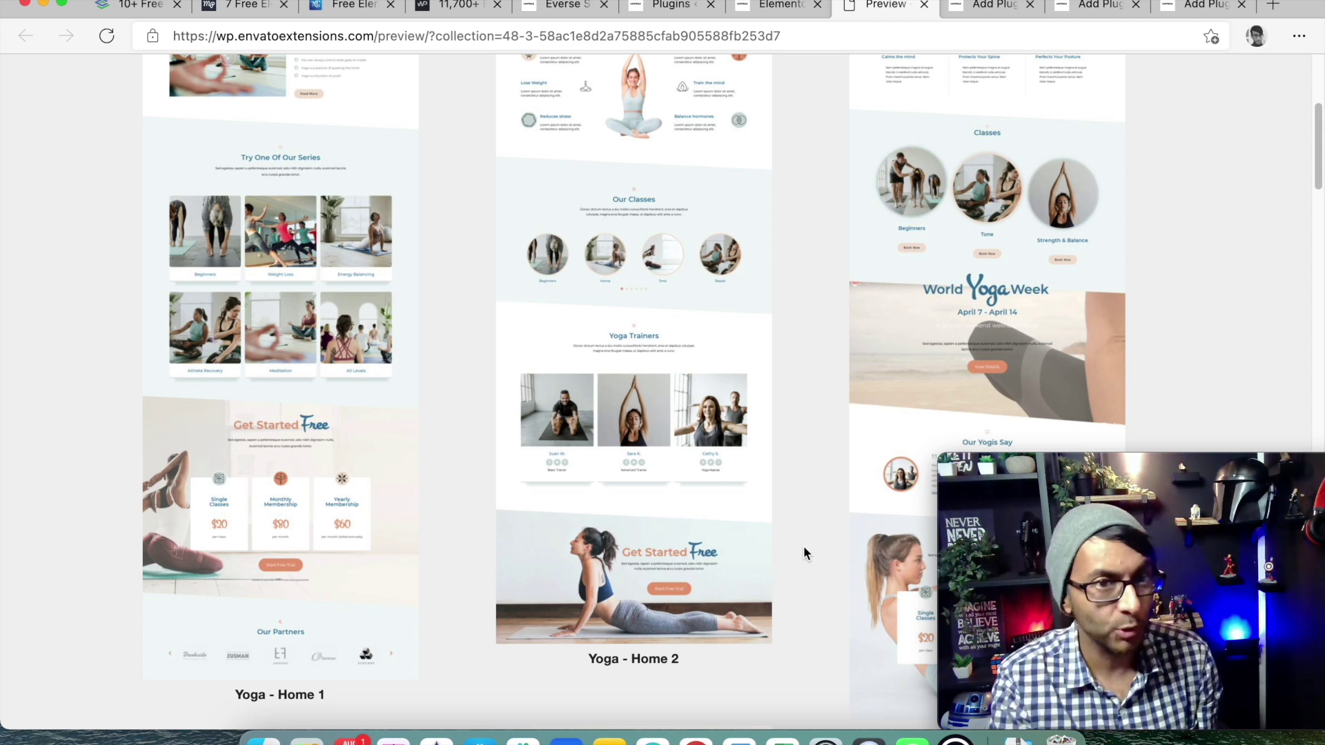
scroll(457, 328, "up", 5)
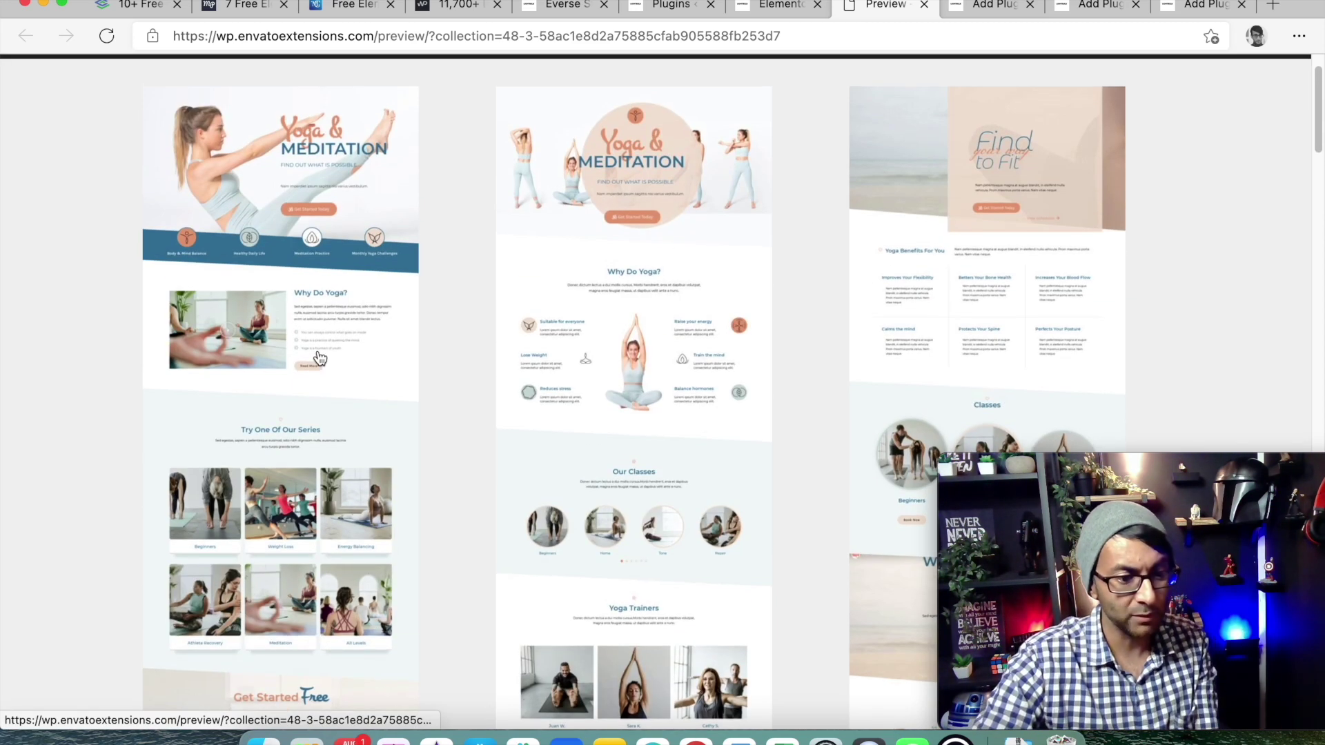
scroll(707, 398, "down", 2)
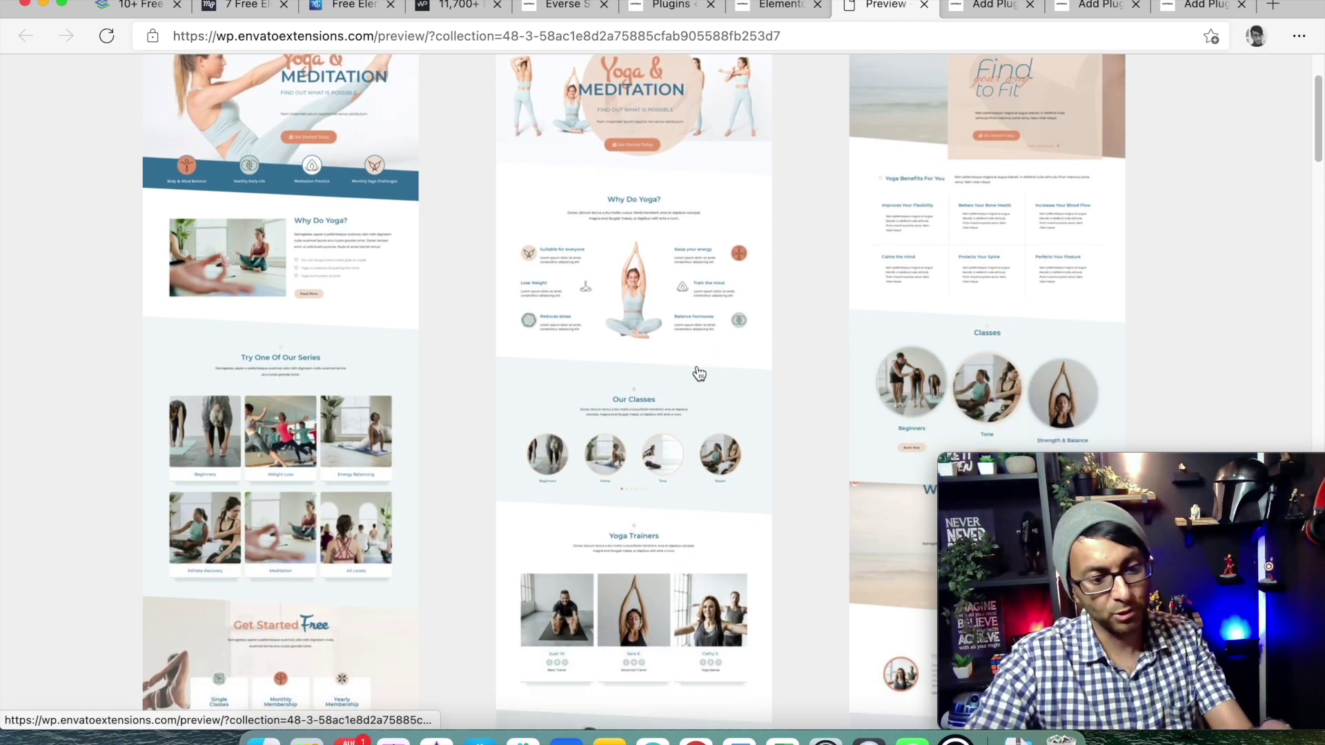
scroll(685, 384, "down", 4)
scroll(682, 389, "up", 6)
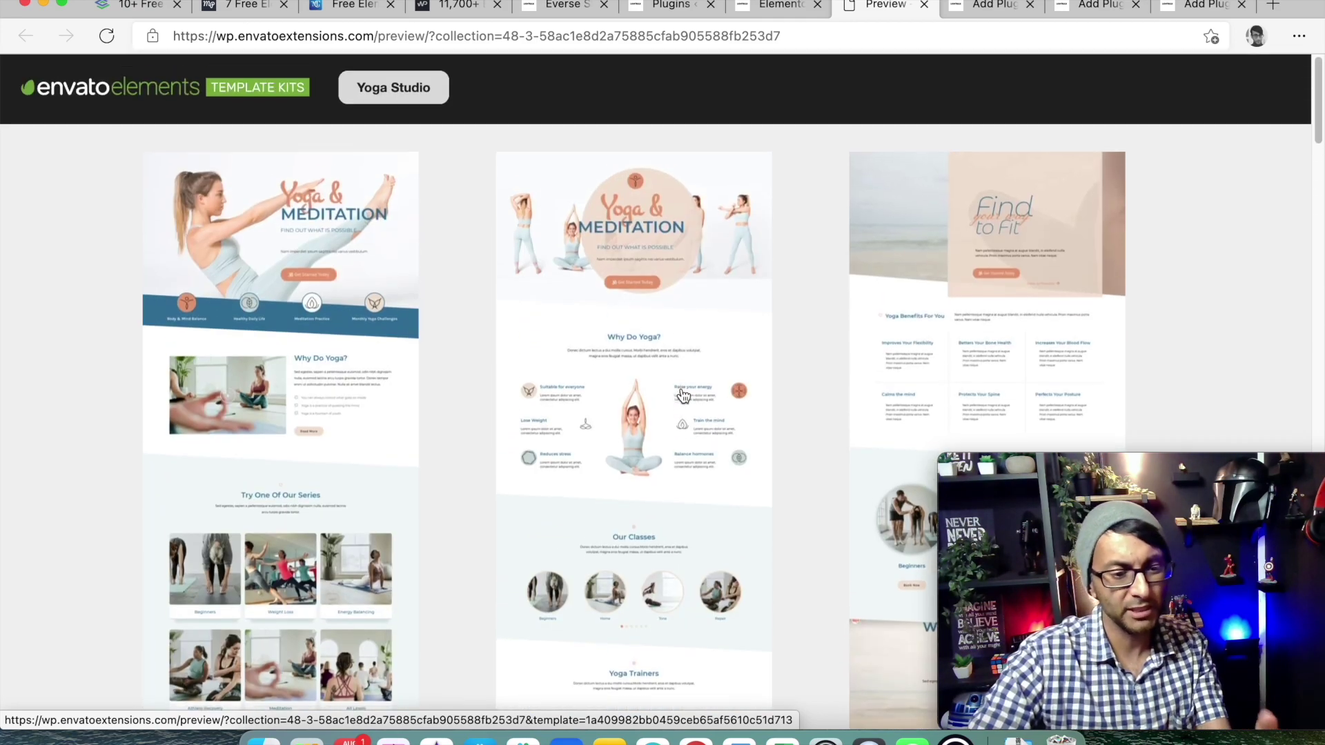
scroll(682, 395, "down", 20)
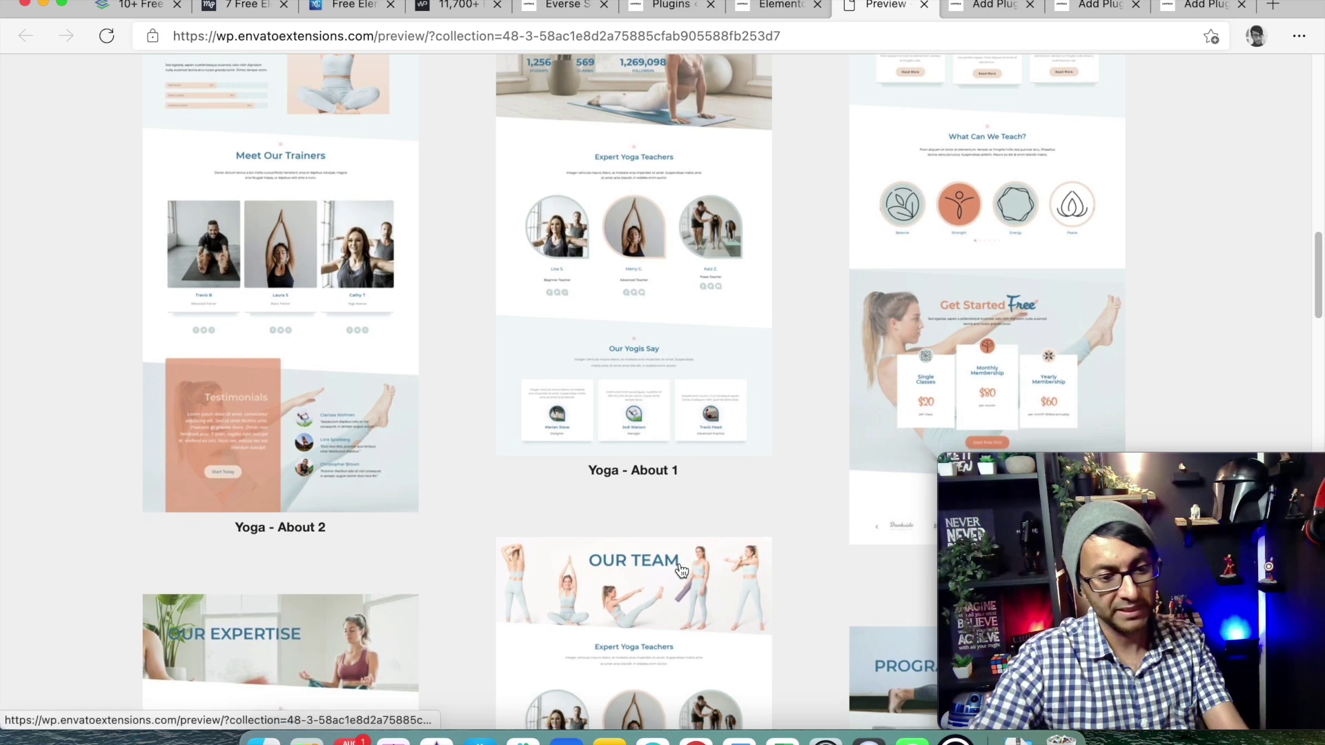
scroll(702, 496, "down", 10)
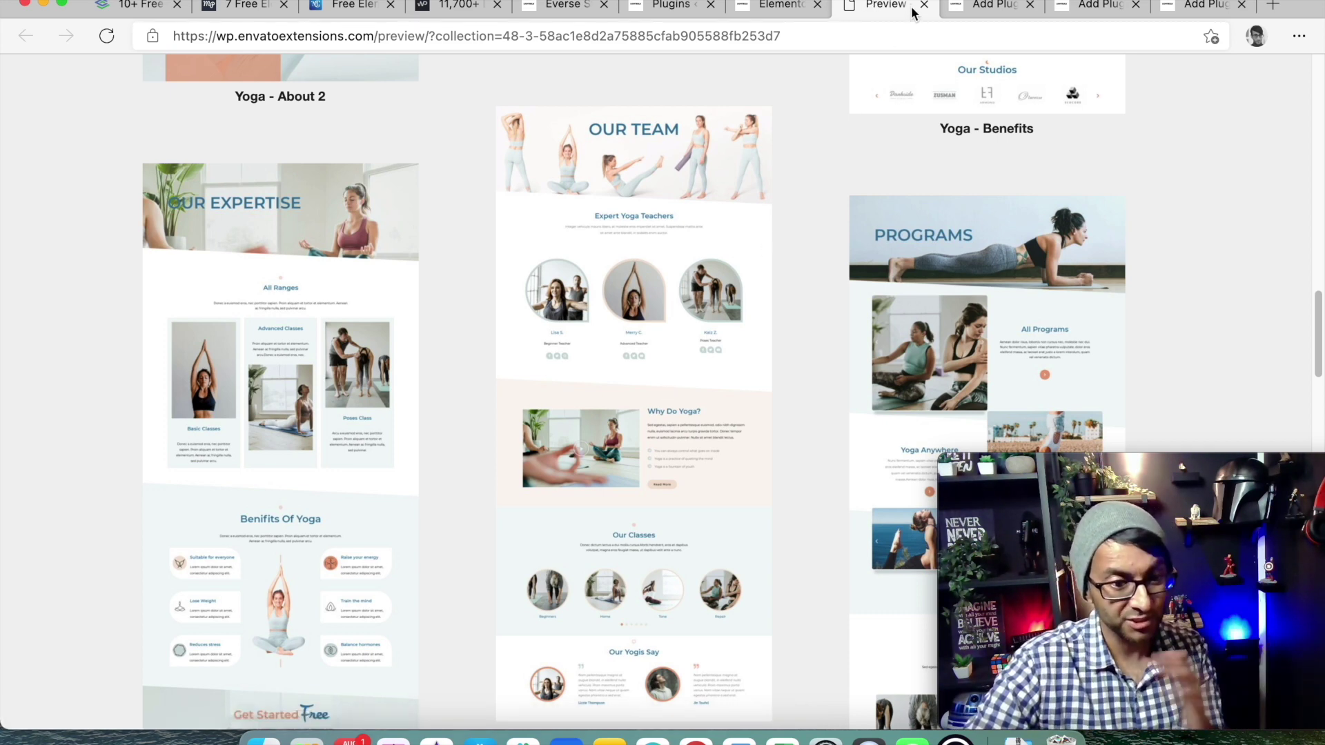
scroll(833, 182, "up", 20)
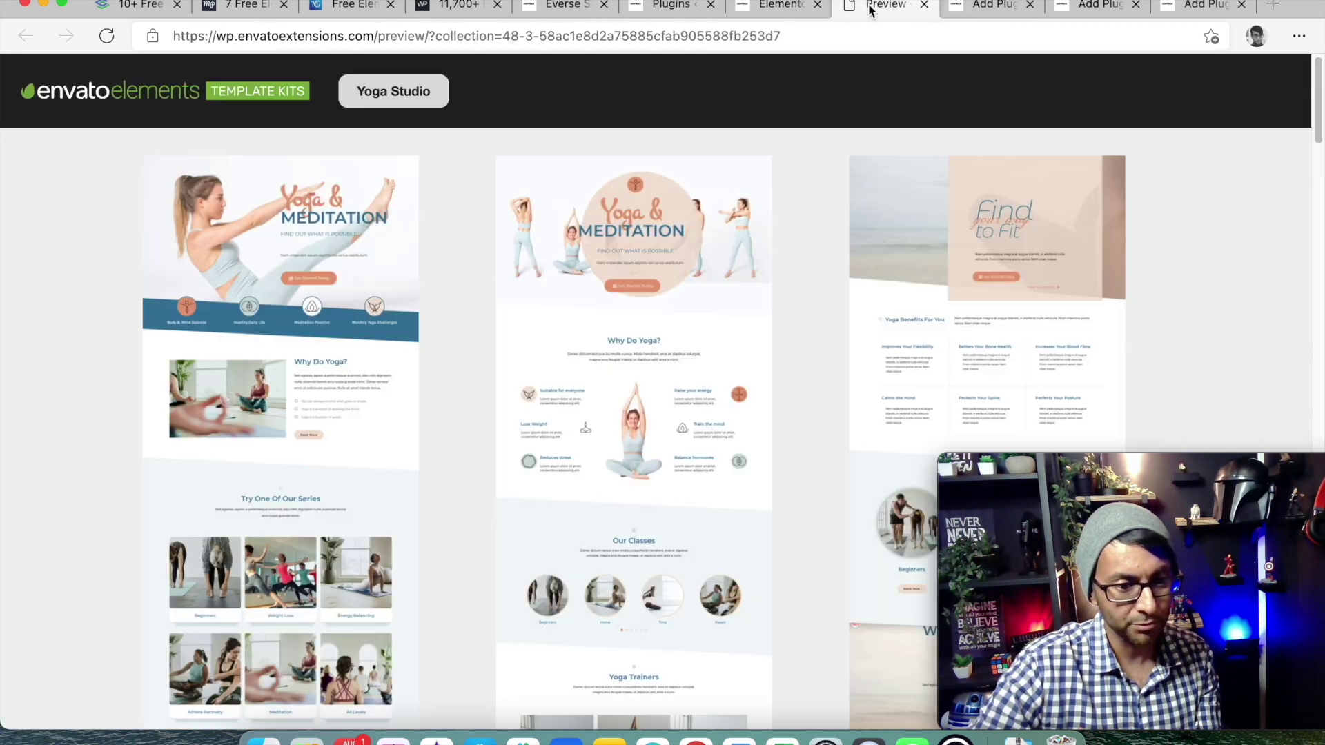
left_click(924, 6)
Step: Close the Envato kits library, check the Envato and Starter Templates plugin results, and open Starter Templates
left_click(1184, 146)
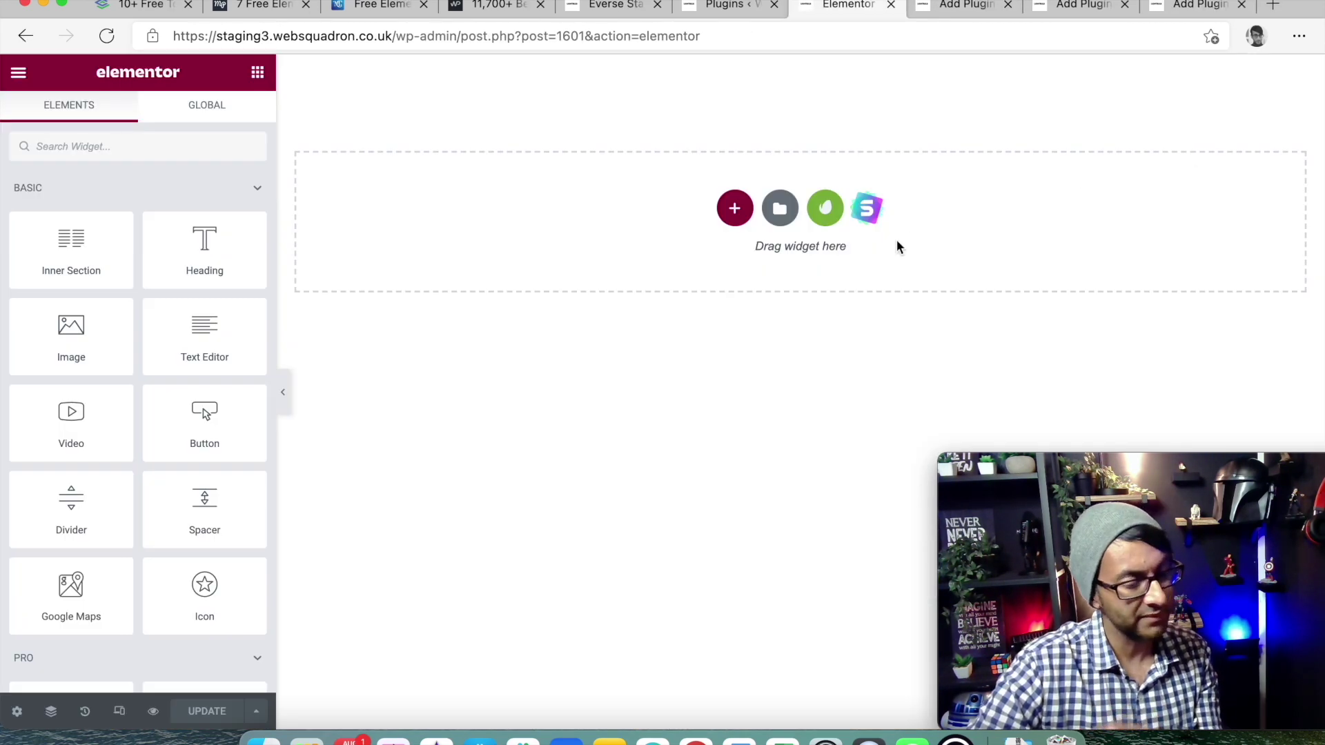
left_click(988, 8)
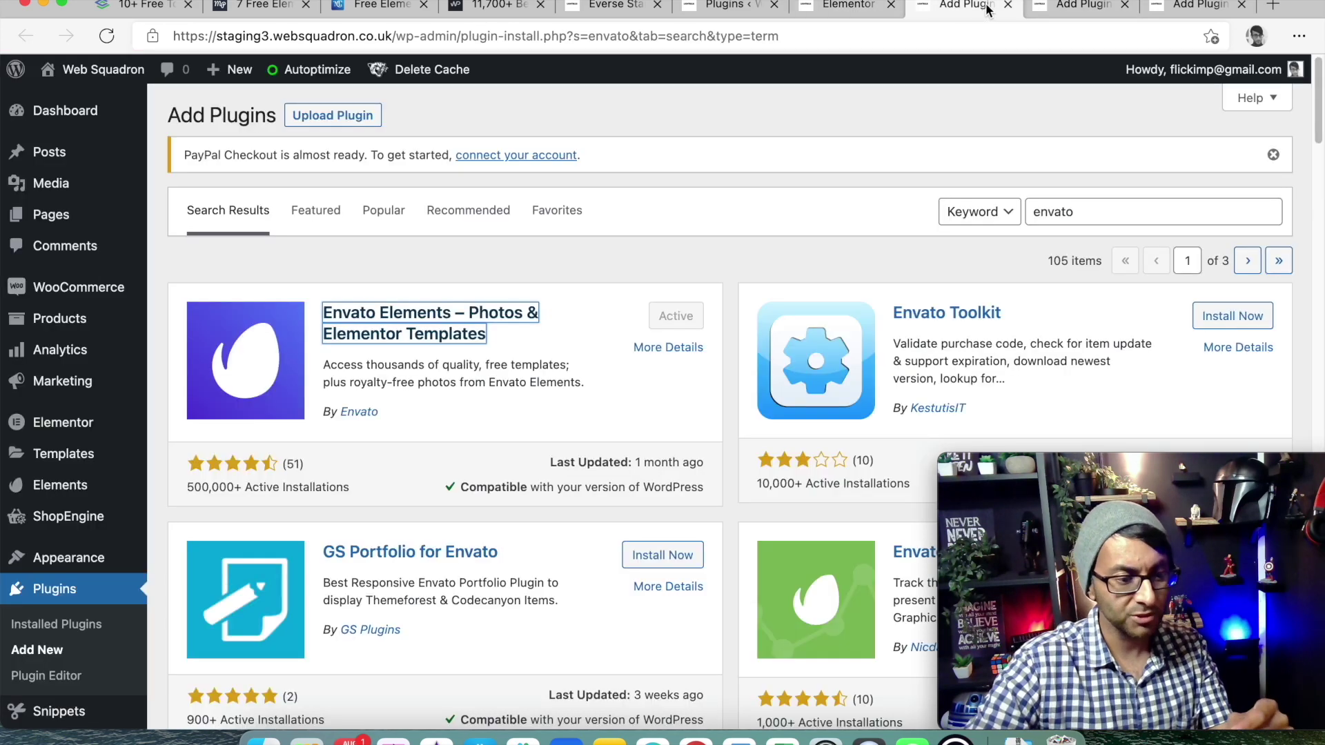
left_click(1078, 7)
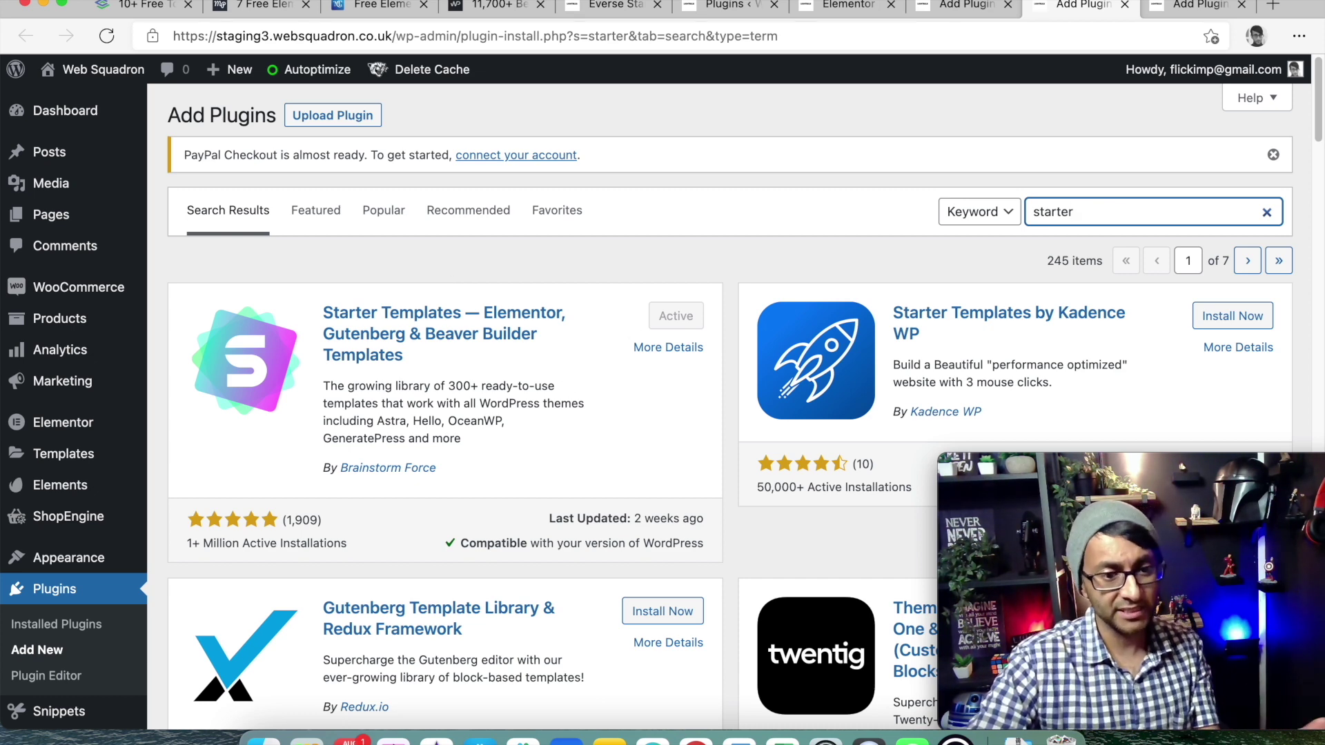
left_click(842, 5)
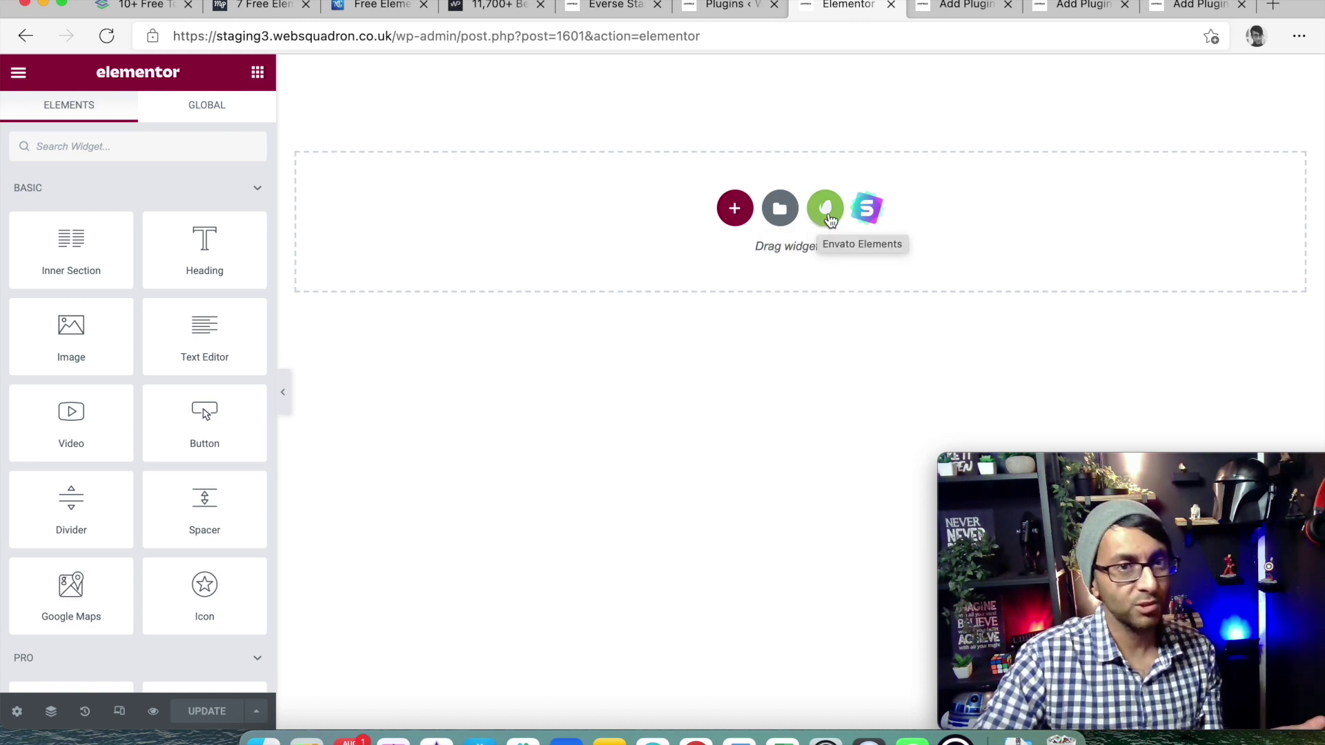
left_click(868, 208)
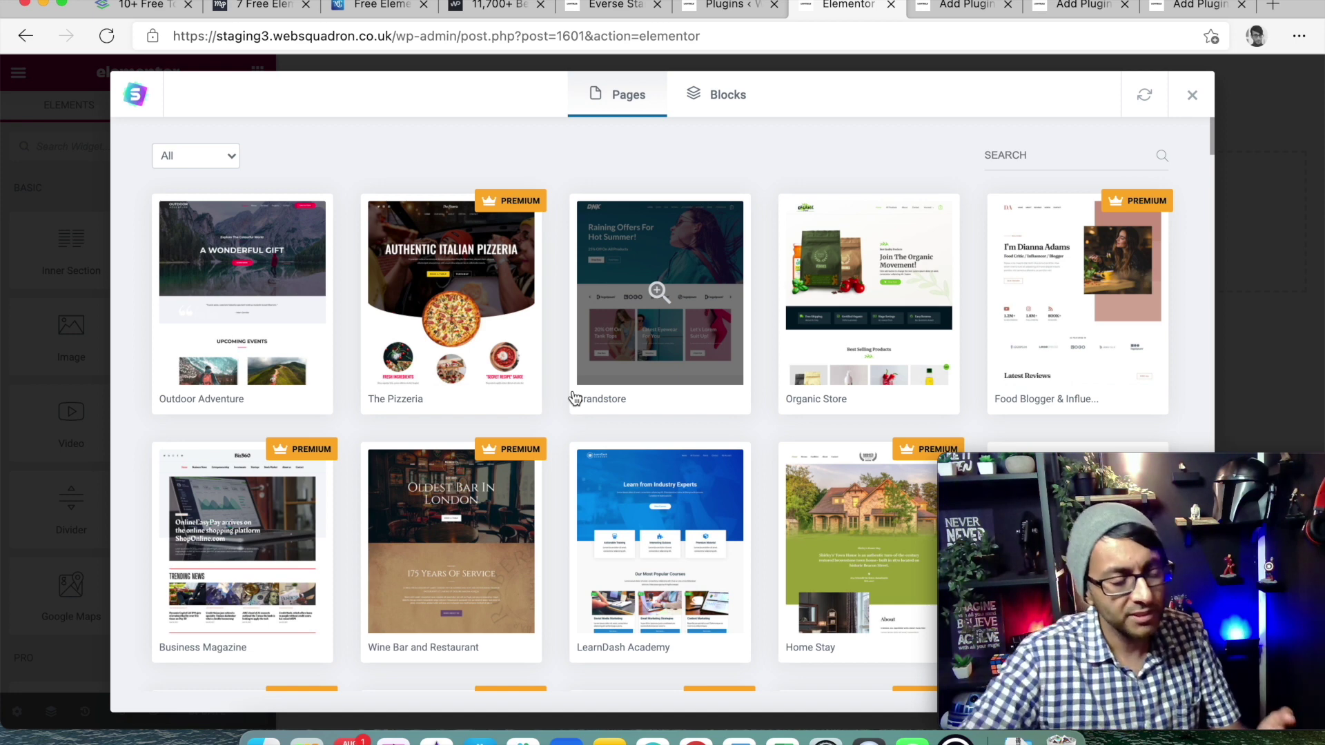
Step: Filter the templates to Free, preview the Brandstore Home page, then return to the grid
left_click(197, 155)
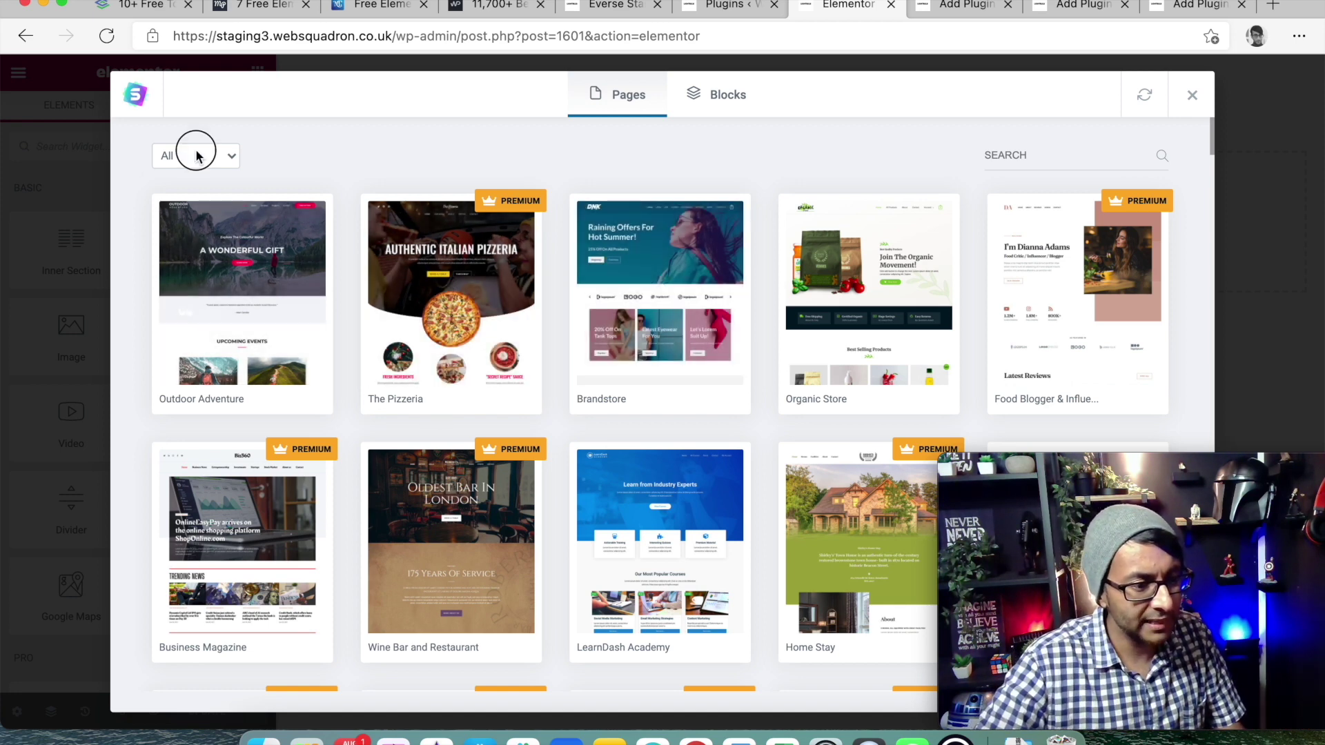
left_click(198, 192)
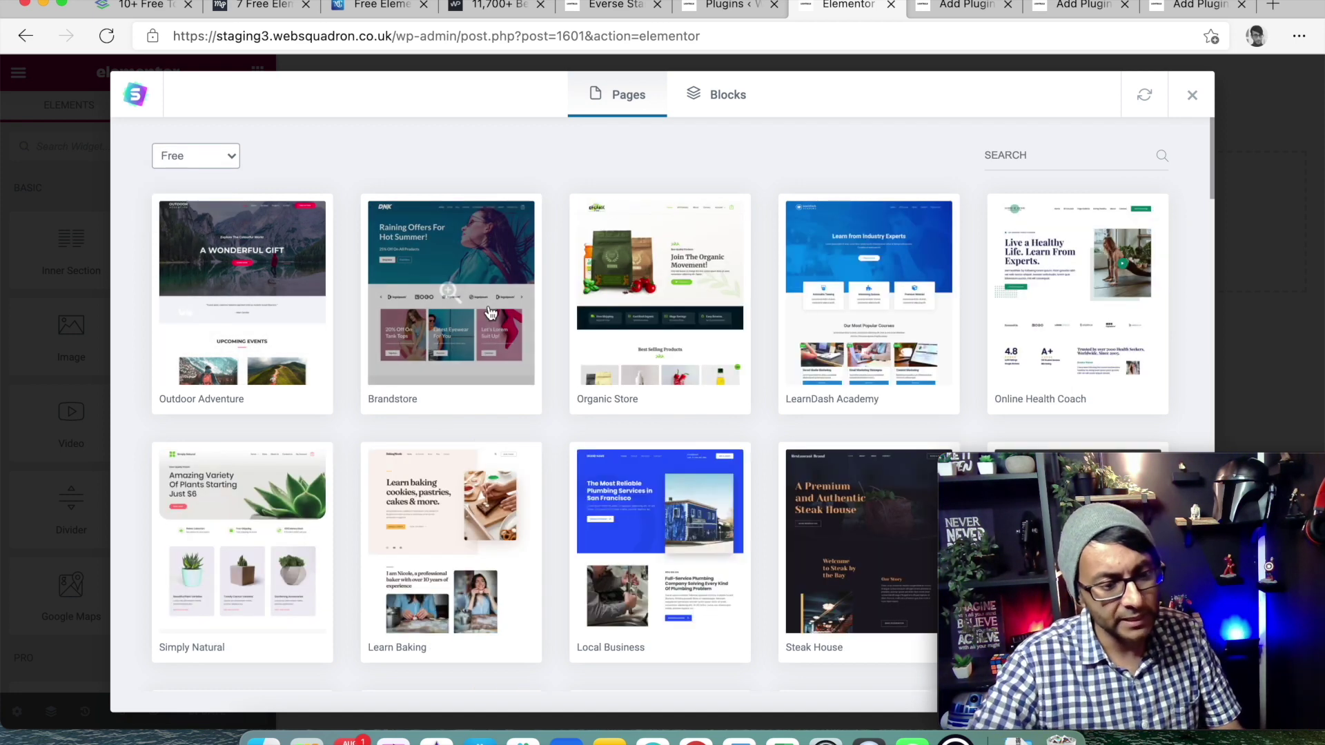
left_click(450, 290)
left_click(241, 294)
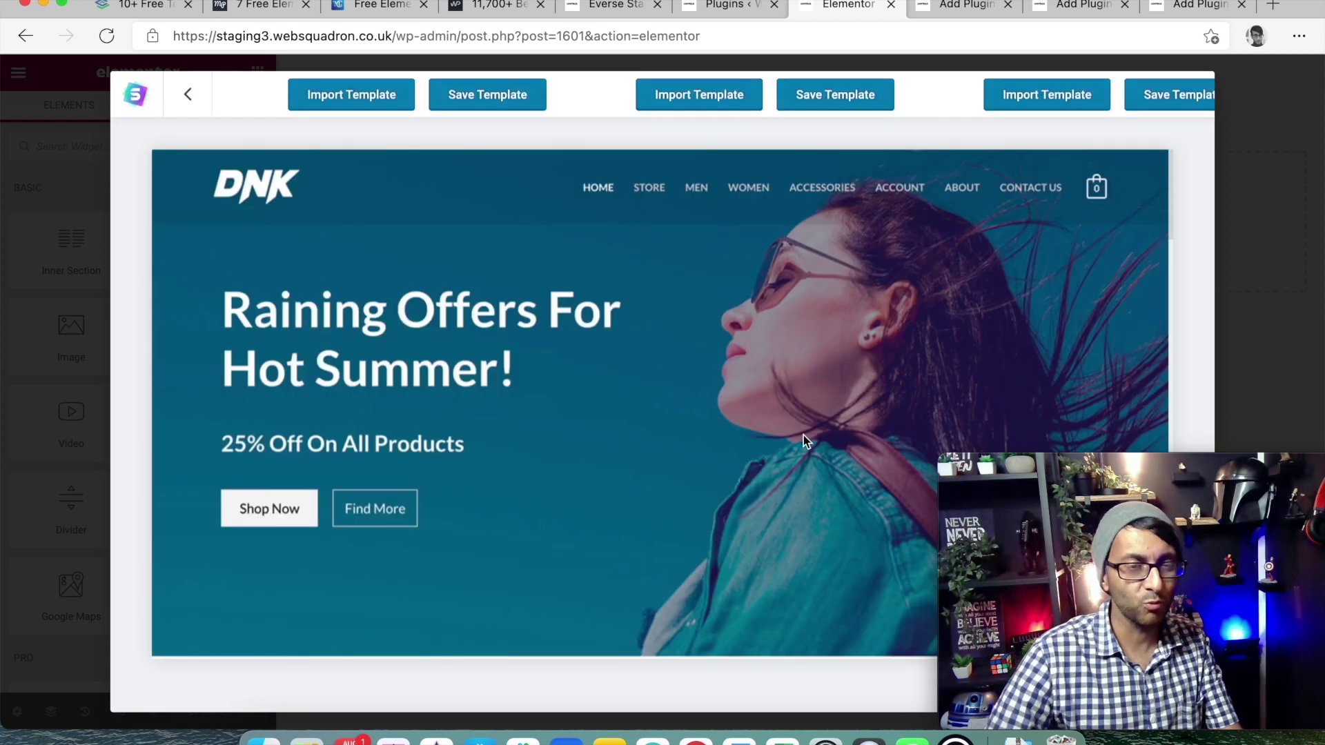
scroll(828, 424, "down", 8)
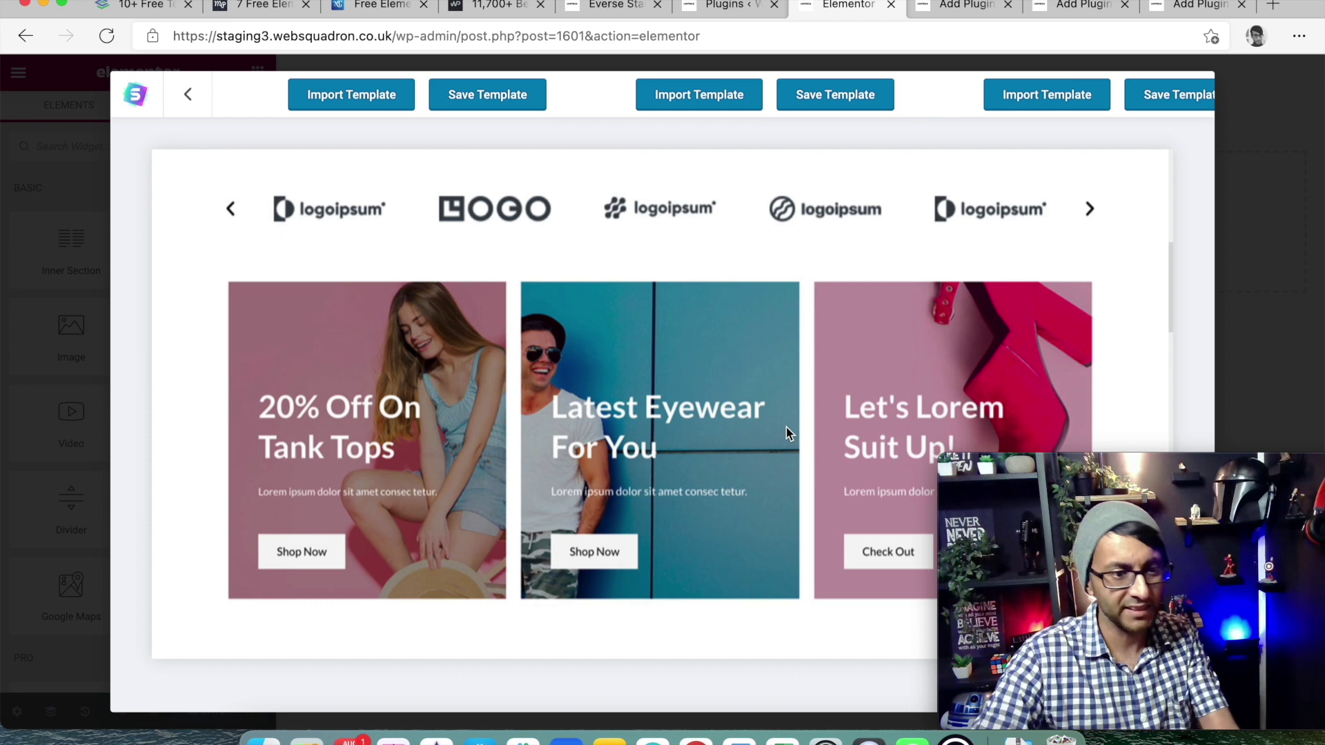
scroll(653, 422, "up", 8)
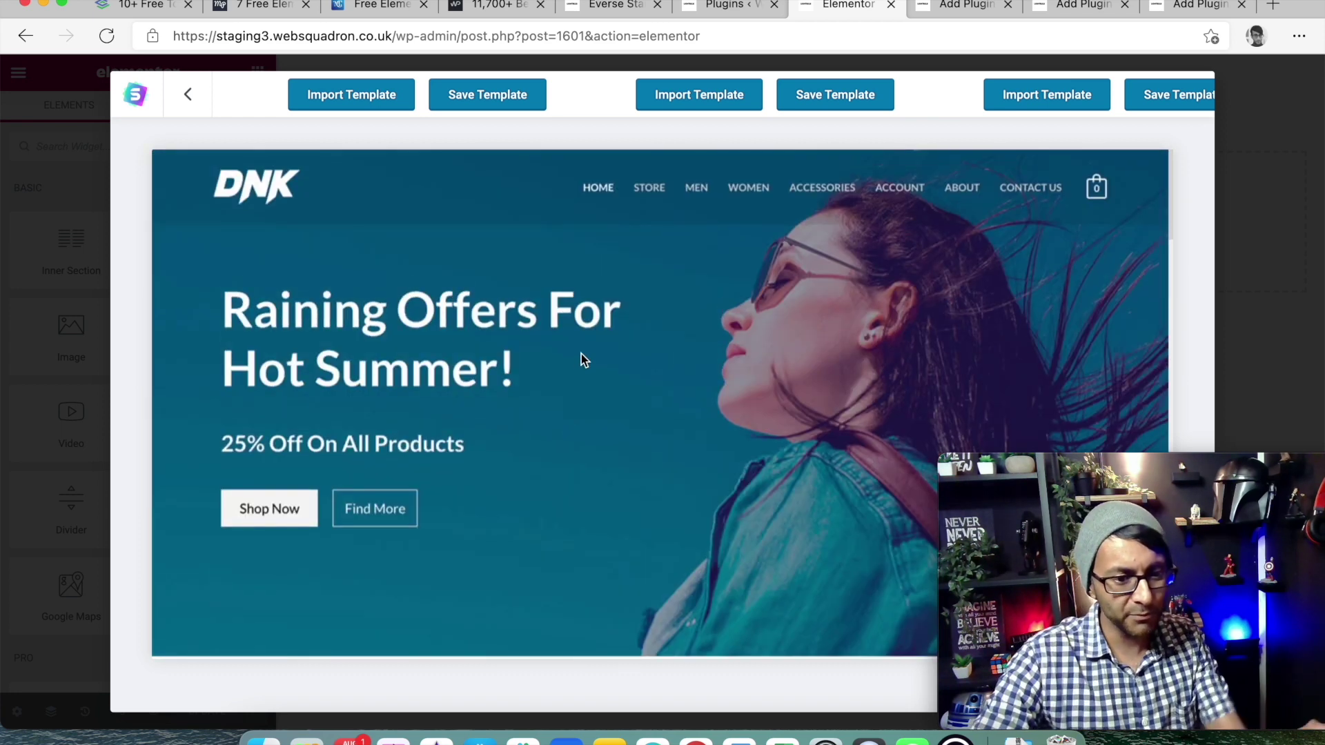
left_click(194, 103)
scroll(725, 421, "down", 5)
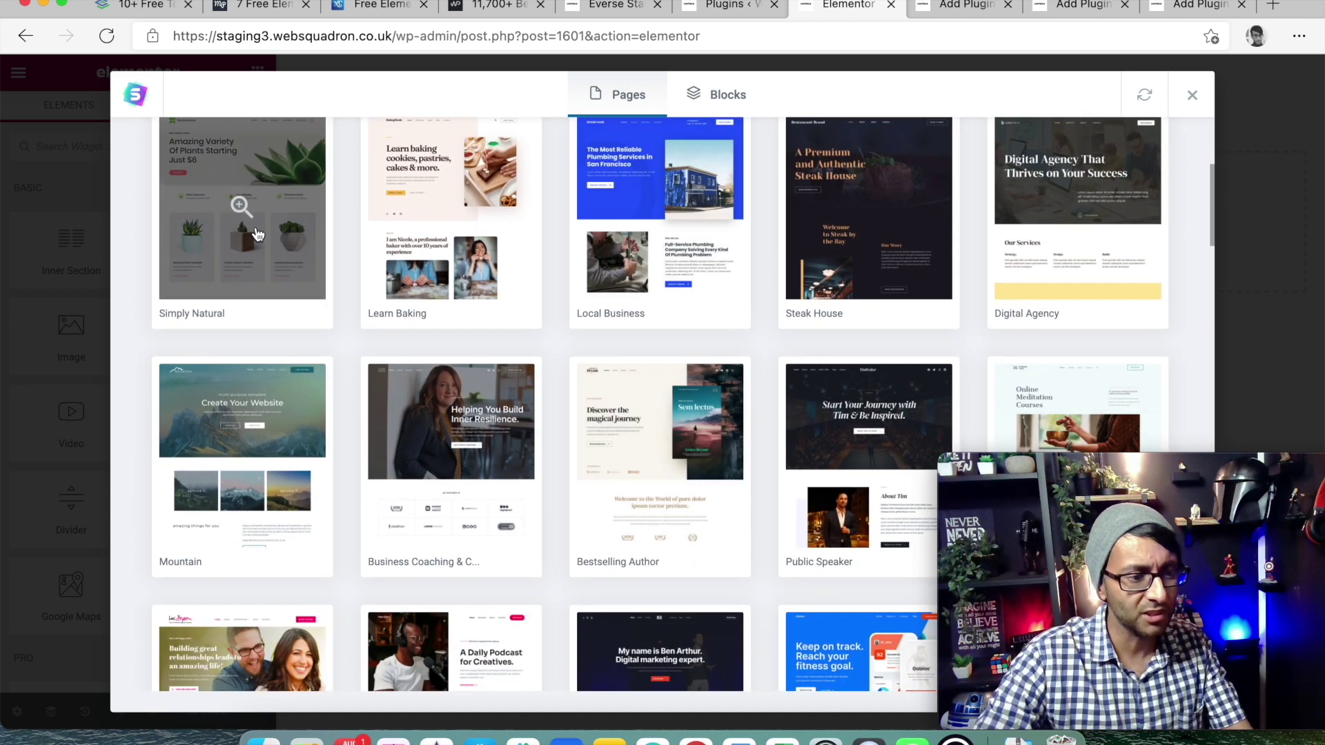
left_click(257, 235)
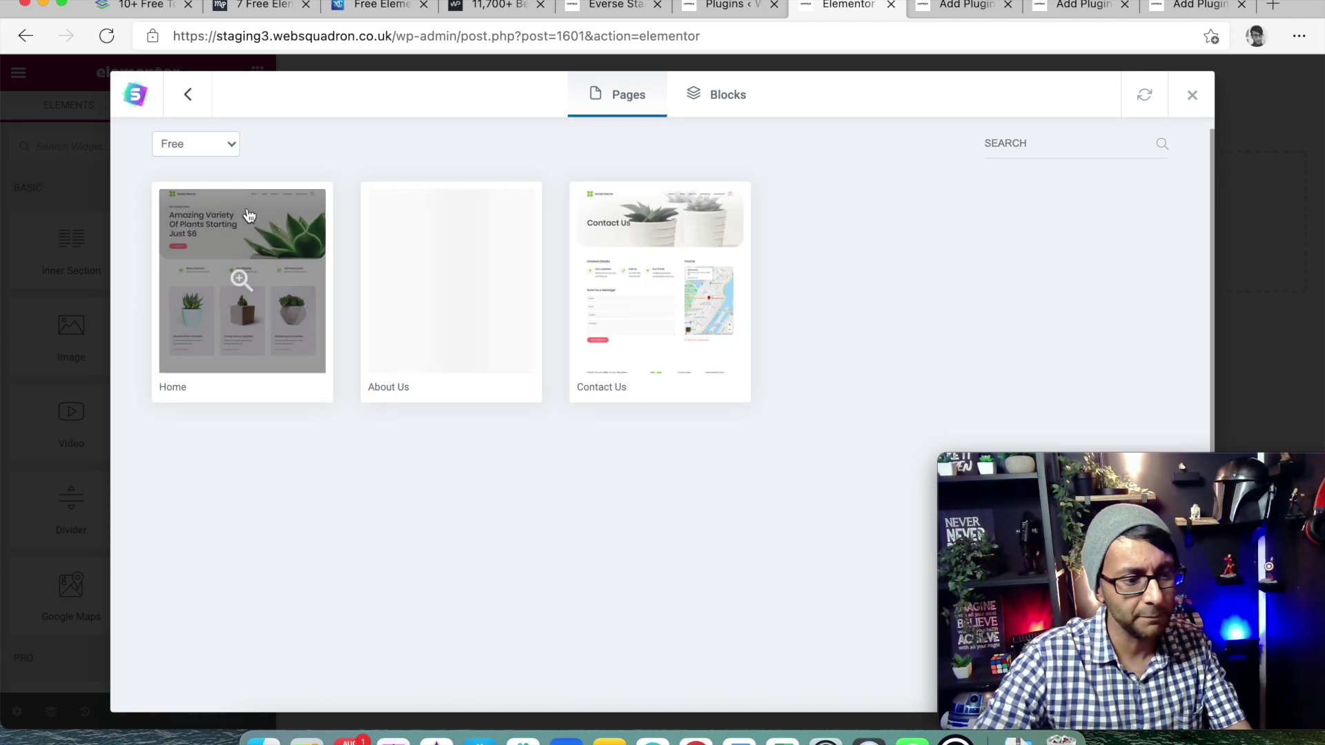
left_click(240, 278)
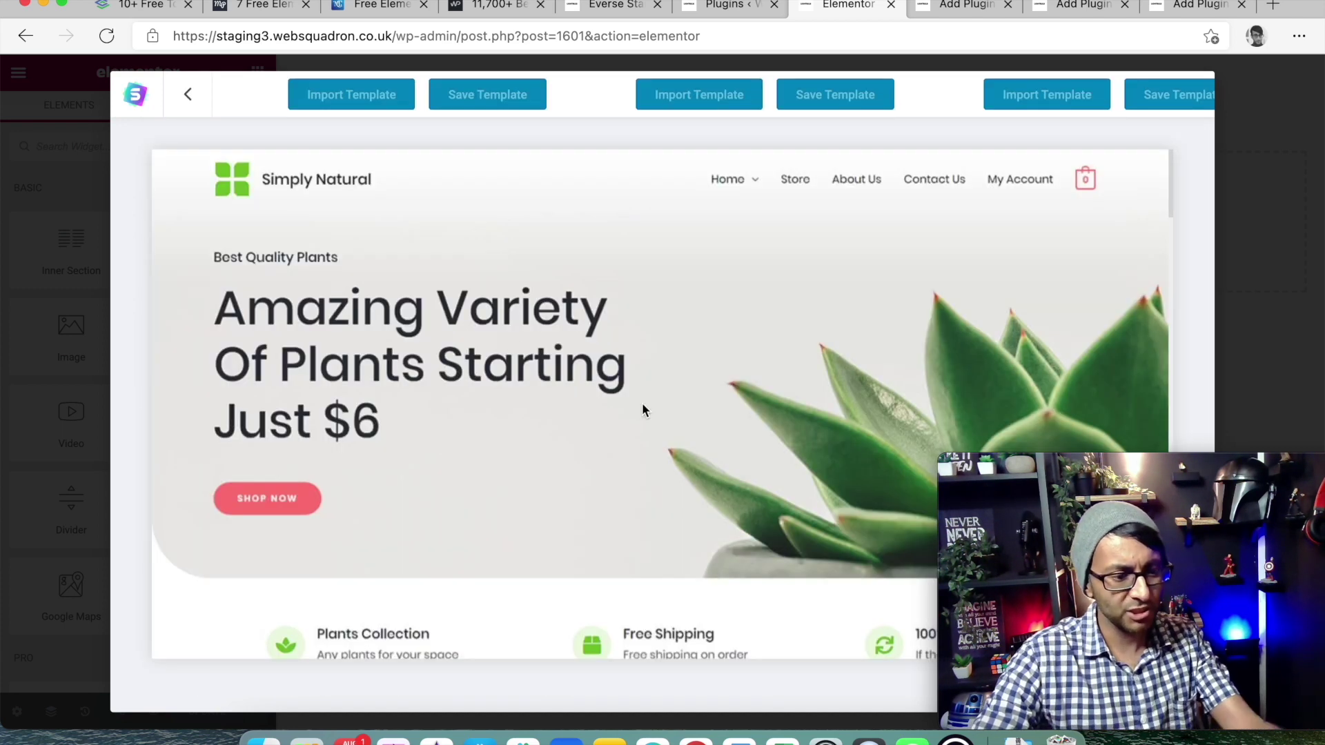
scroll(379, 235, "down", 5)
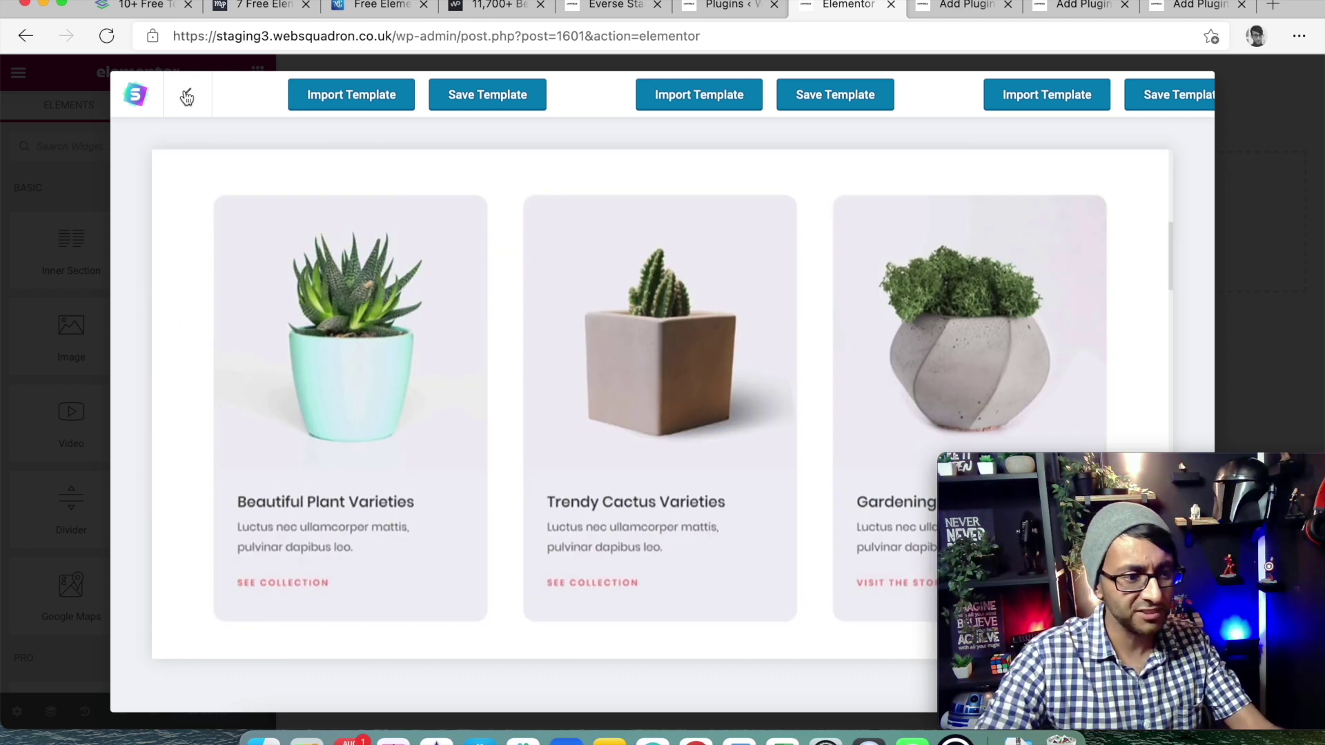
left_click(188, 94)
scroll(711, 510, "down", 5)
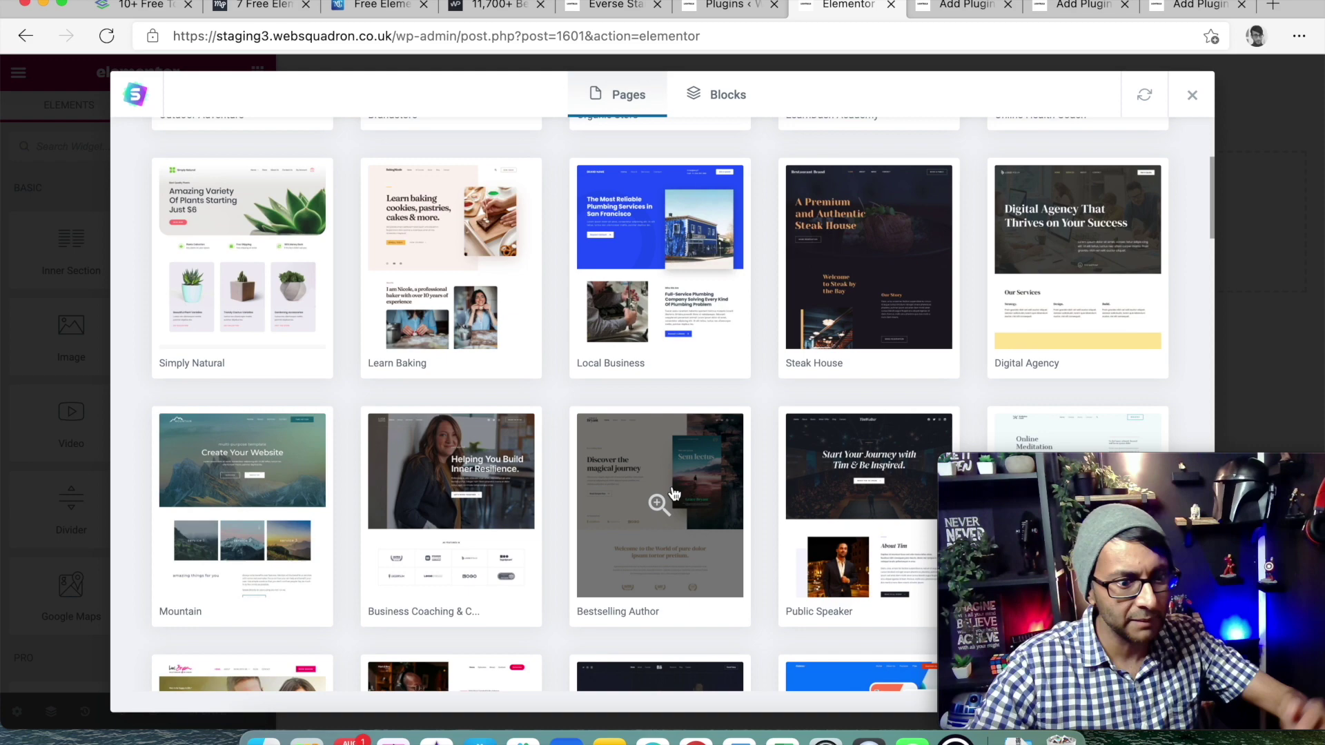
Step: Scroll down through the Pages templates and close the template library
scroll(675, 494, "down", 7)
scroll(719, 527, "down", 3)
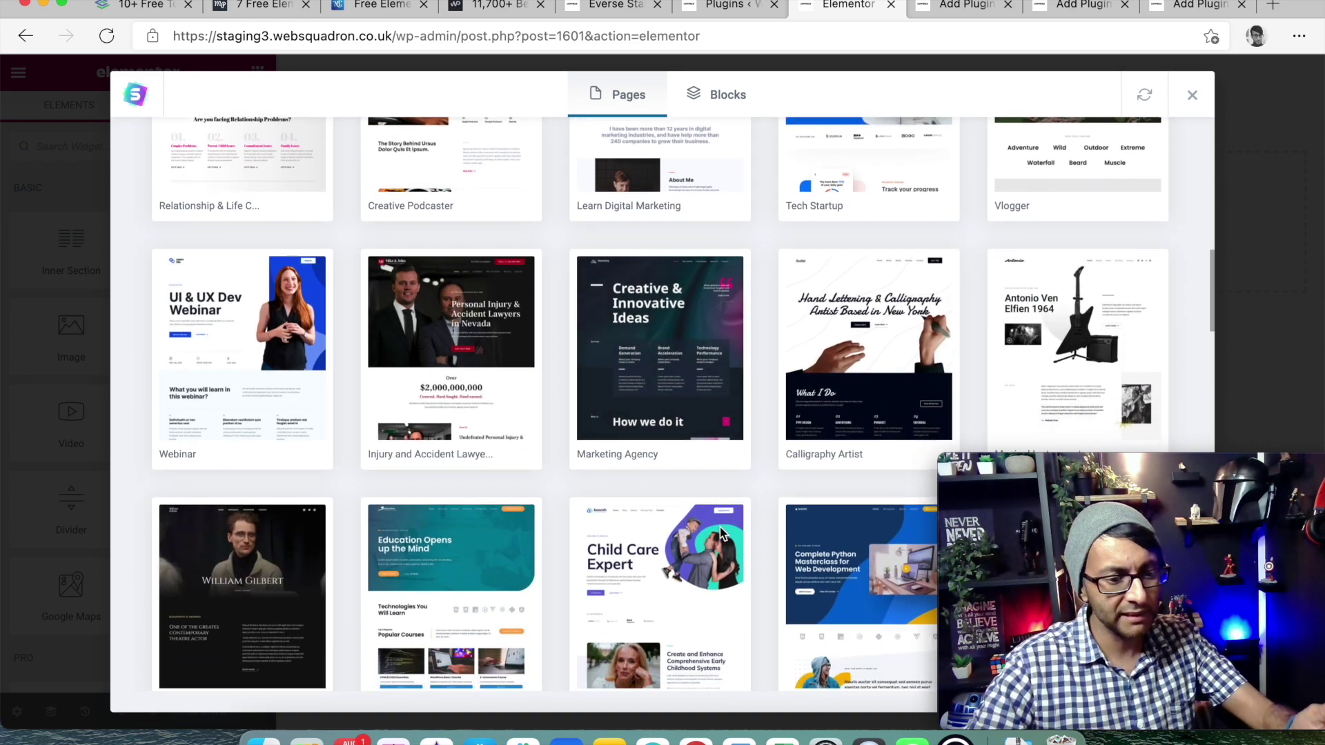
scroll(721, 535, "down", 3)
scroll(805, 462, "down", 3)
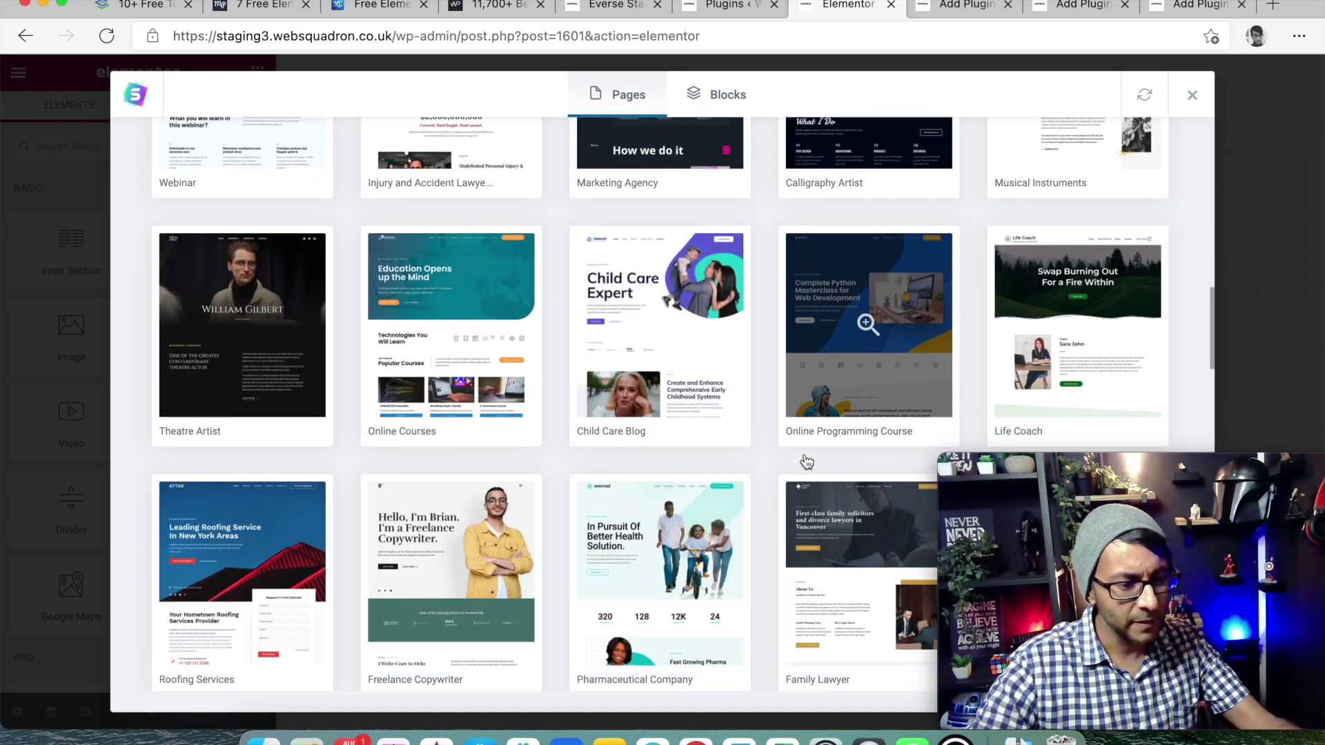
scroll(804, 491, "down", 3)
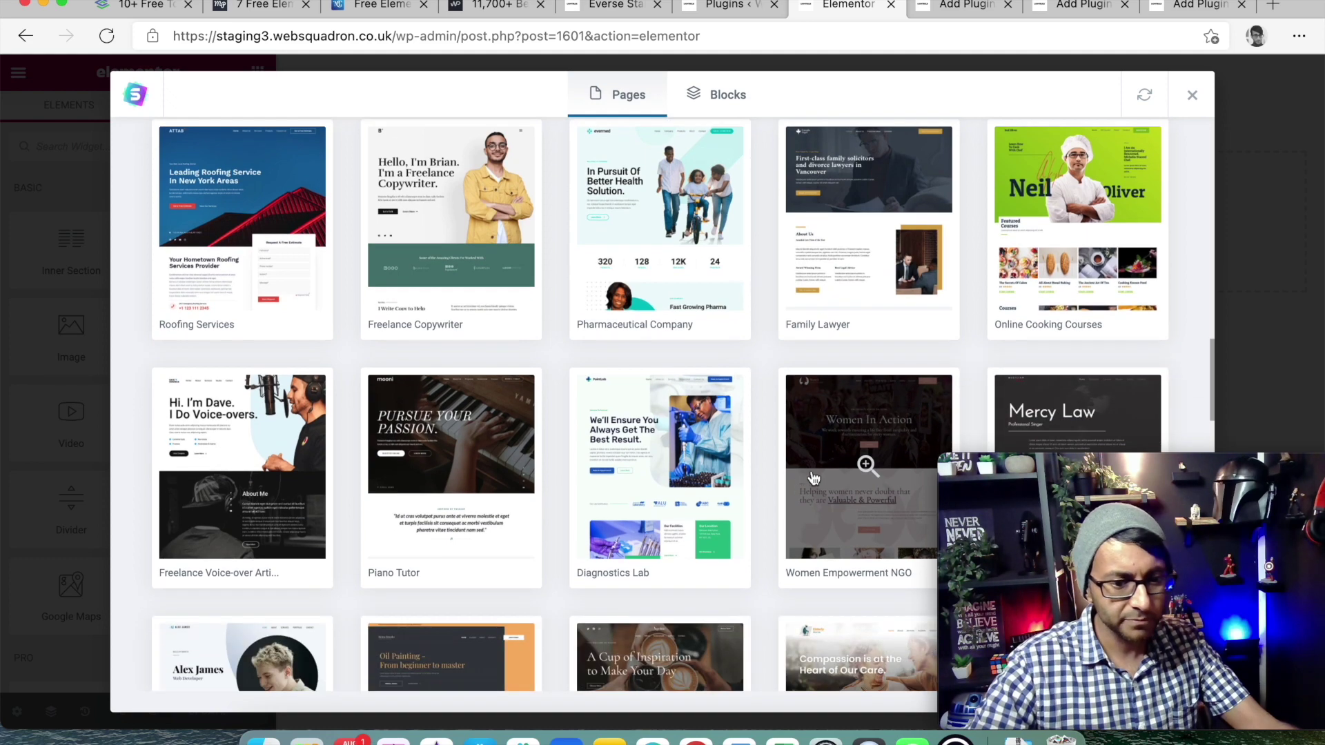
scroll(655, 414, "down", 3)
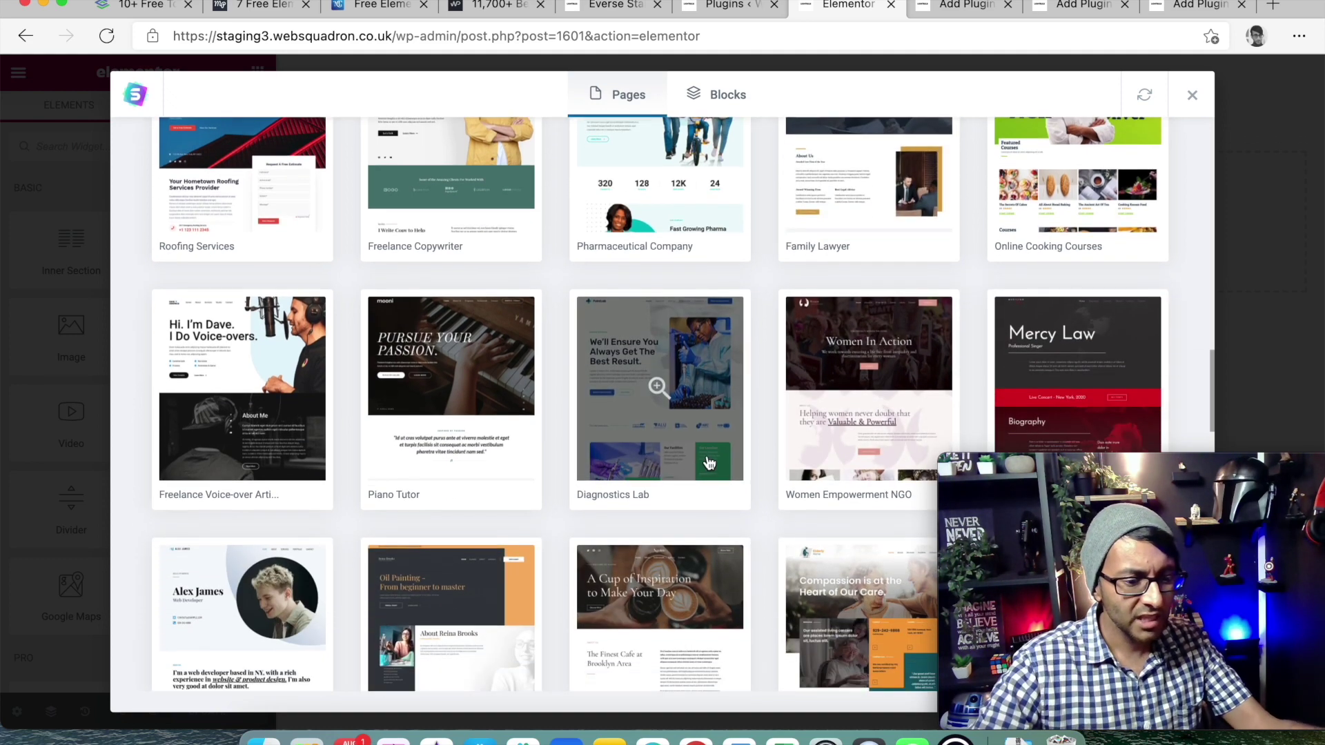
scroll(645, 510, "down", 5)
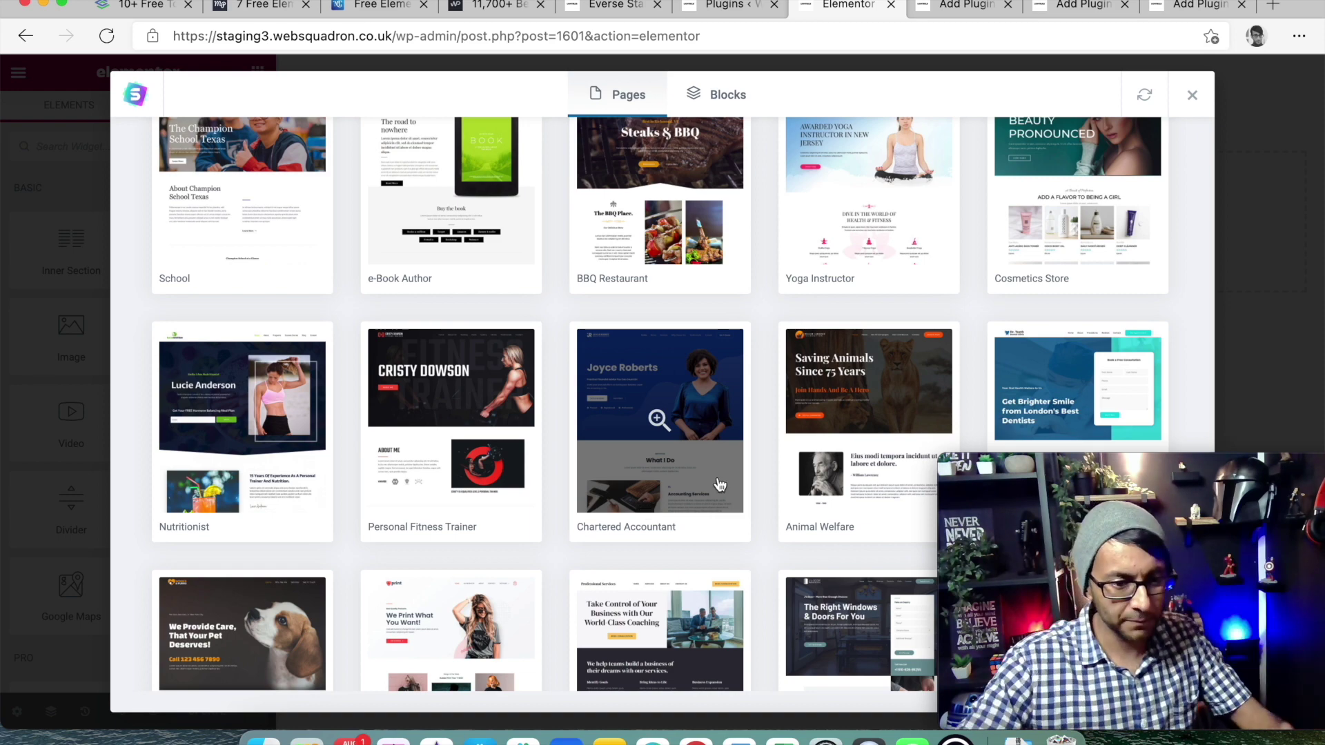
left_click(1187, 96)
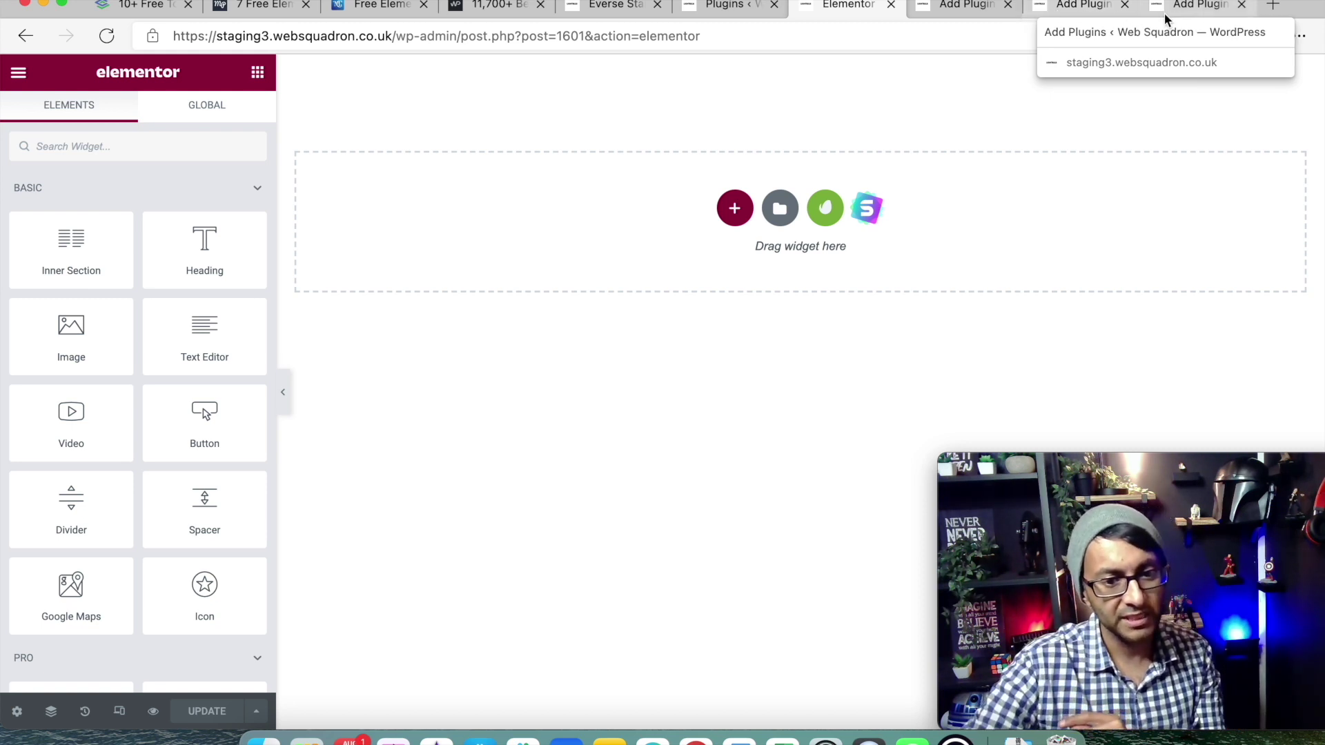
Step: Close the two duplicate Add Plugins tabs and switch to the remaining one
left_click(1008, 6)
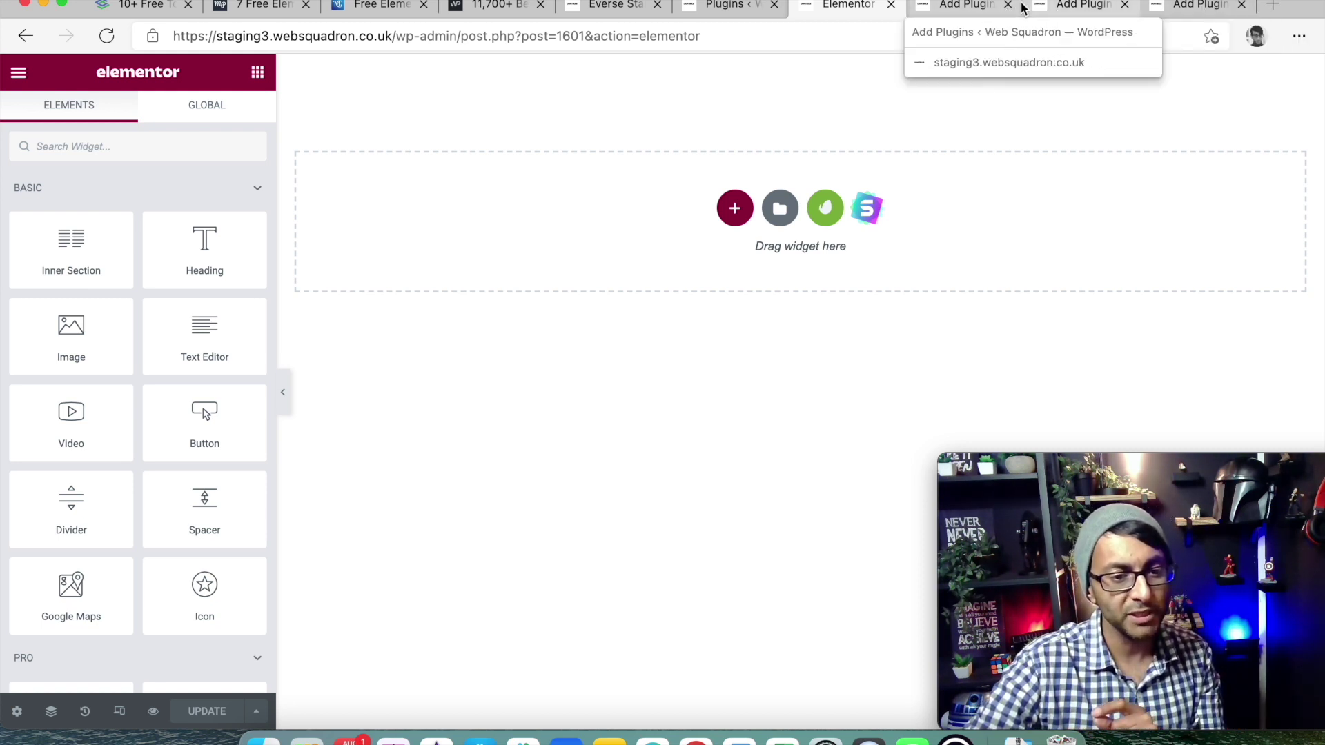
left_click(1009, 6)
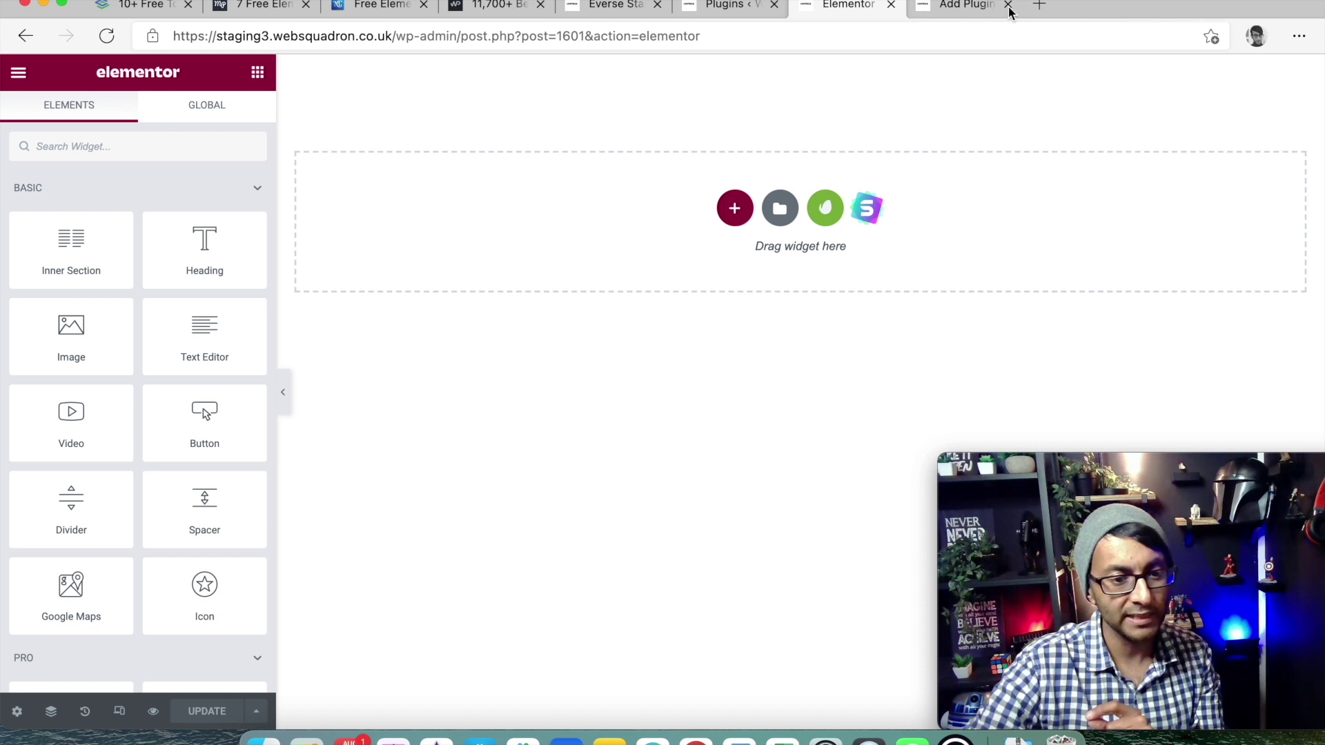
left_click(956, 7)
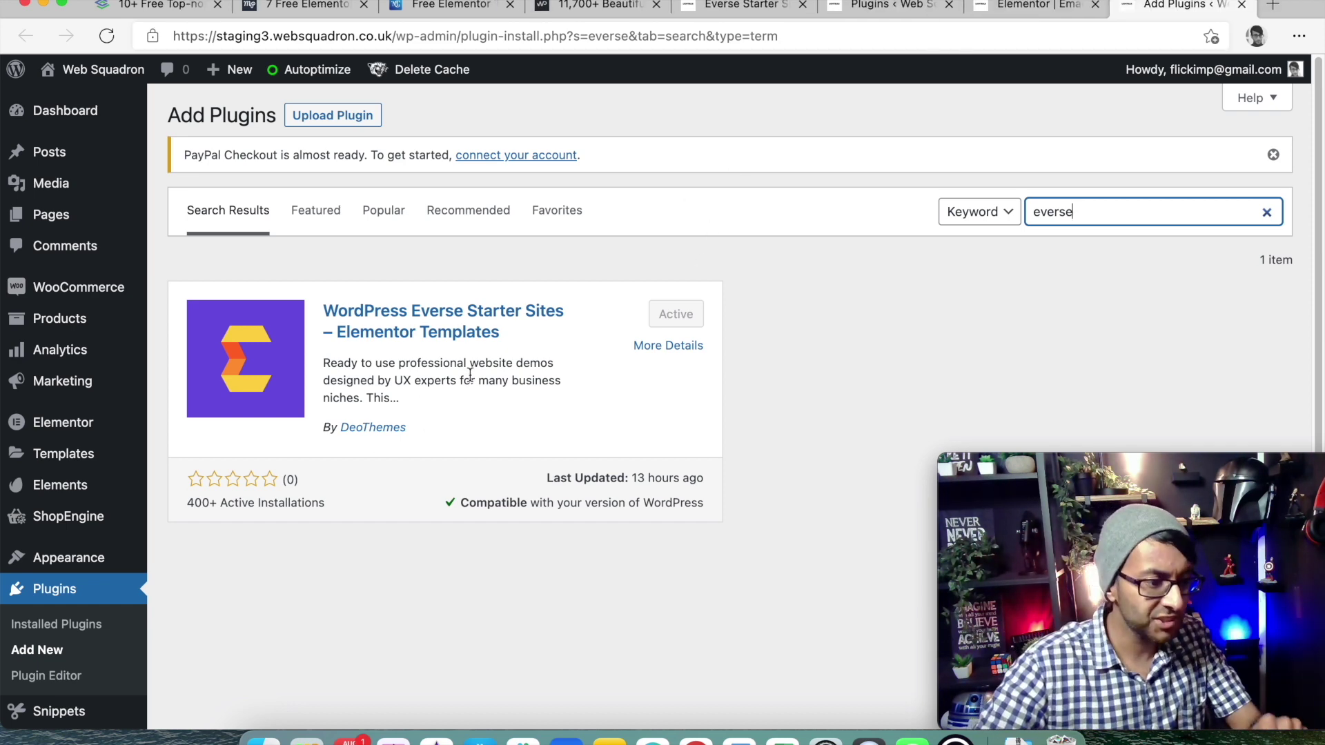
Step: Check the Elementor editor tab, then return to the Everse plugin search results
left_click(1028, 7)
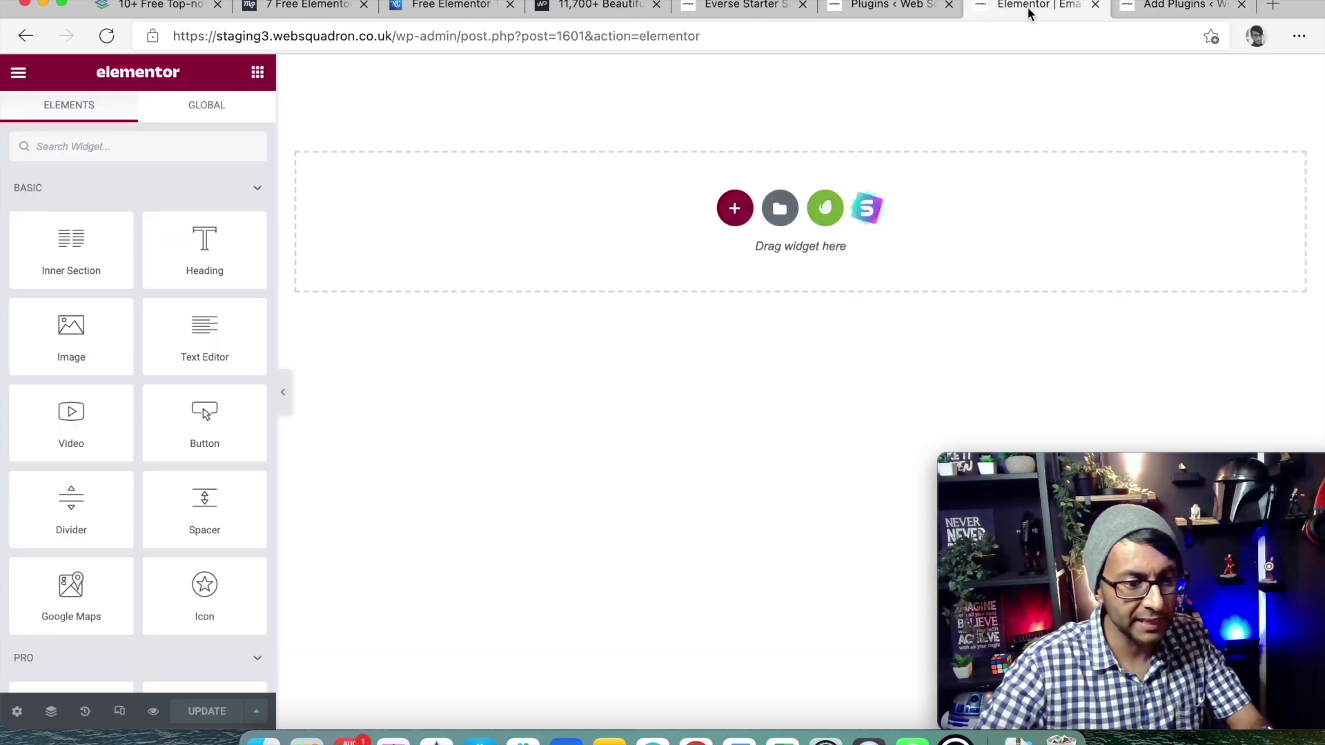
left_click(1187, 7)
mouse_move(128, 563)
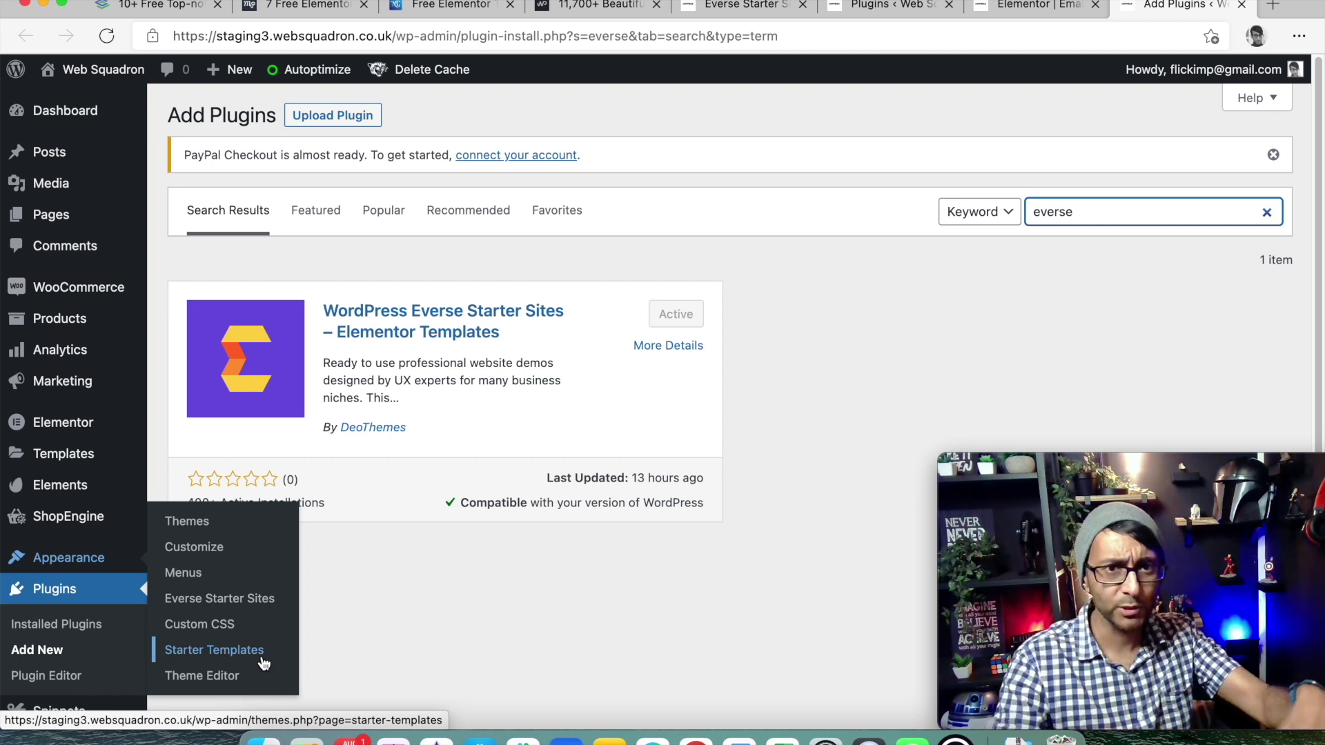
Step: Open Appearance > Everse Starter Sites and look over the demo list
left_click(236, 604)
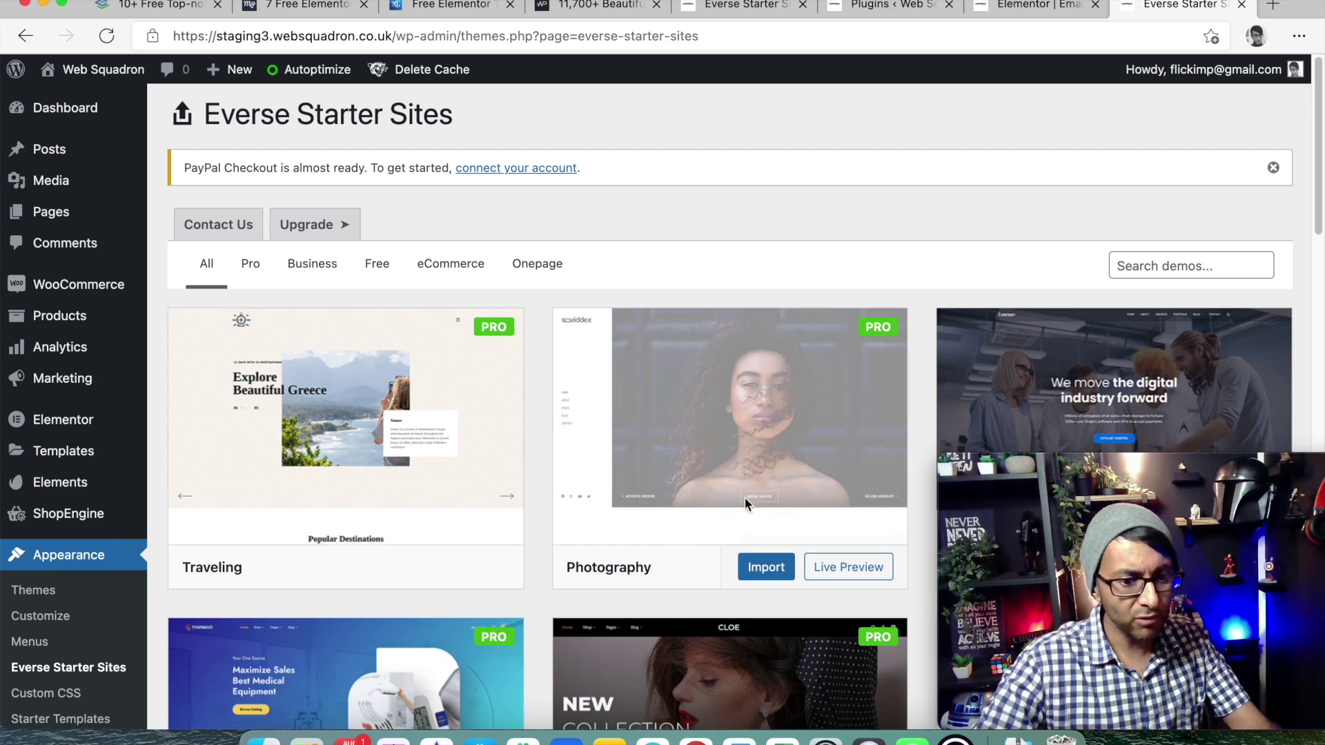
scroll(742, 496, "down", 6)
scroll(741, 498, "up", 4)
scroll(741, 498, "up", 2)
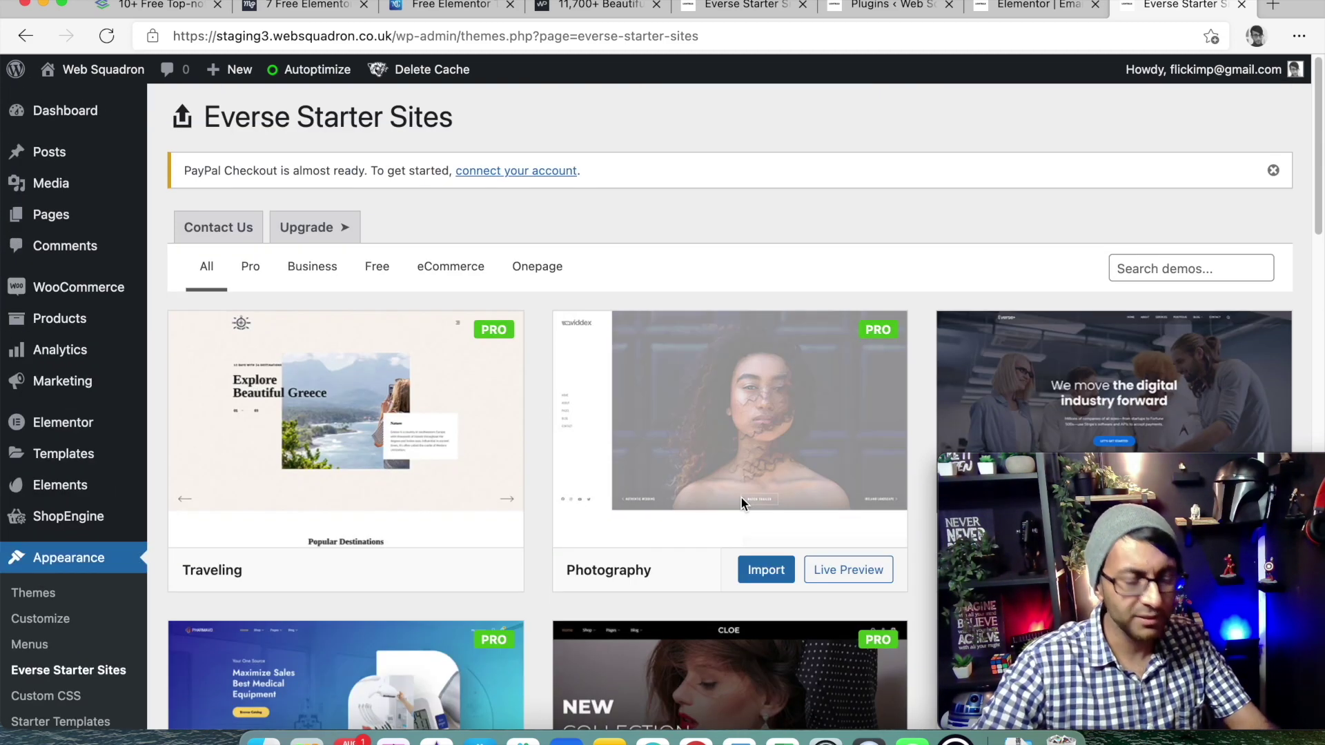
Step: Filter to the Free demos, browse them, and open the Fitness live preview
left_click(377, 266)
scroll(748, 475, "down", 13)
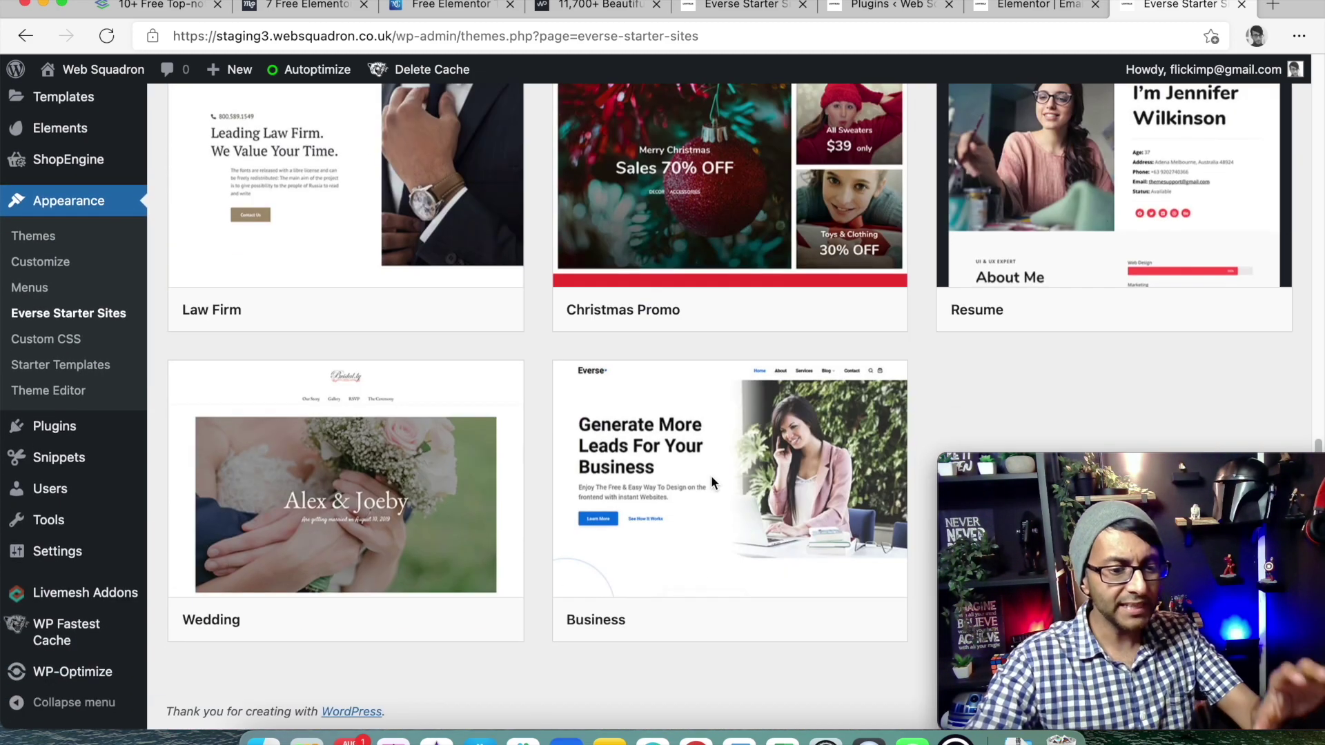
mouse_move(711, 477)
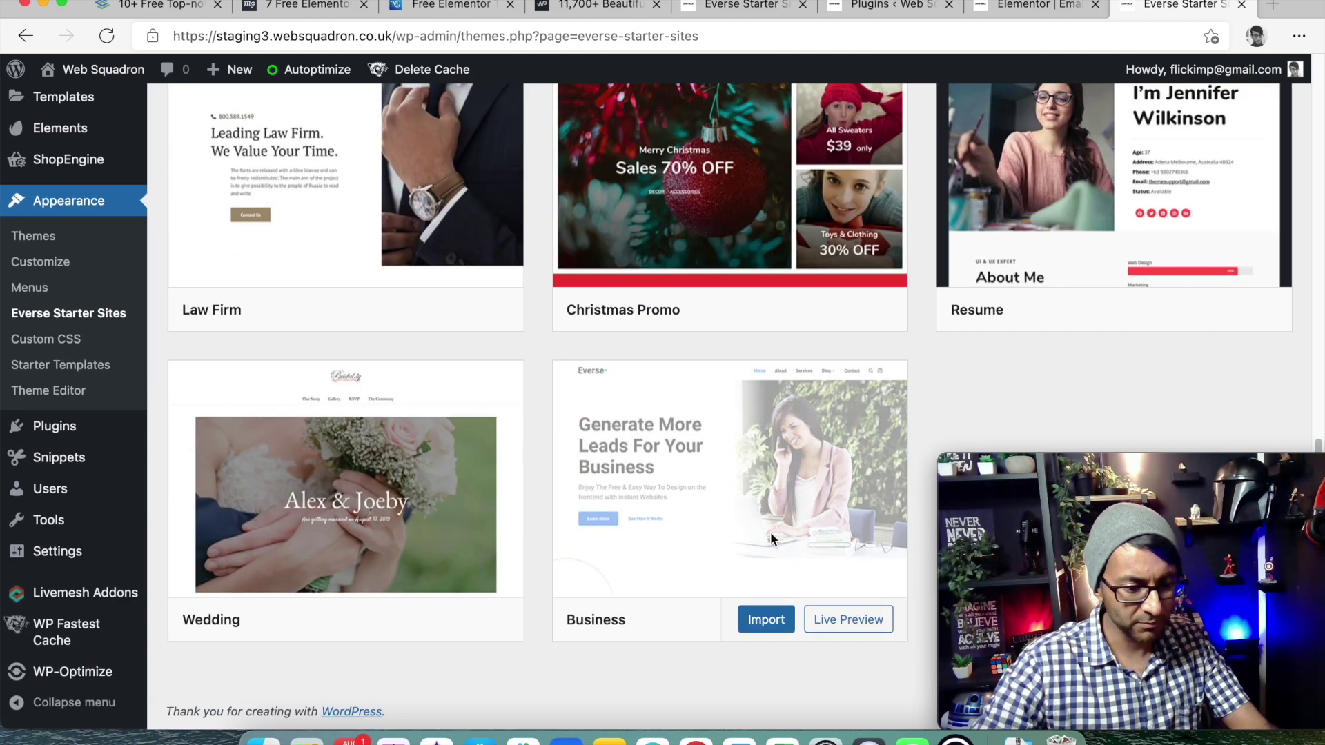
scroll(745, 602, "up", 9)
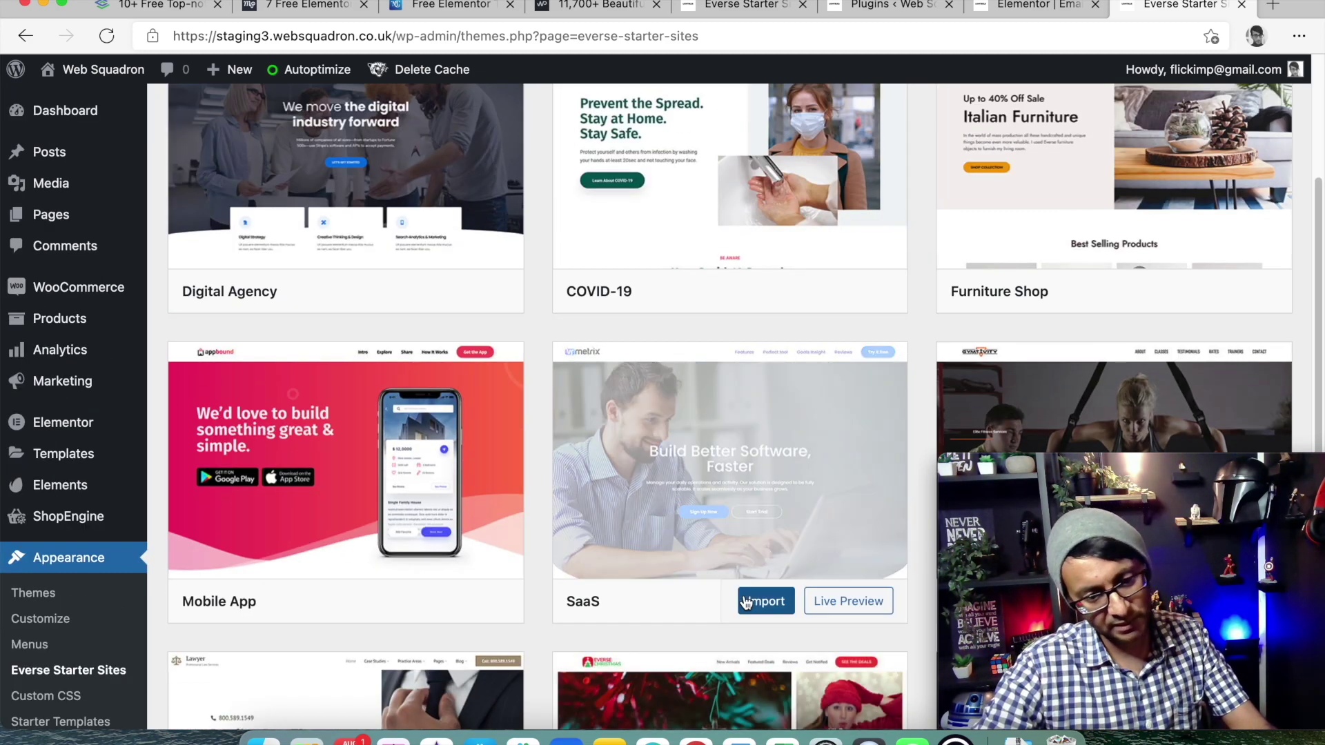
scroll(744, 602, "down", 7)
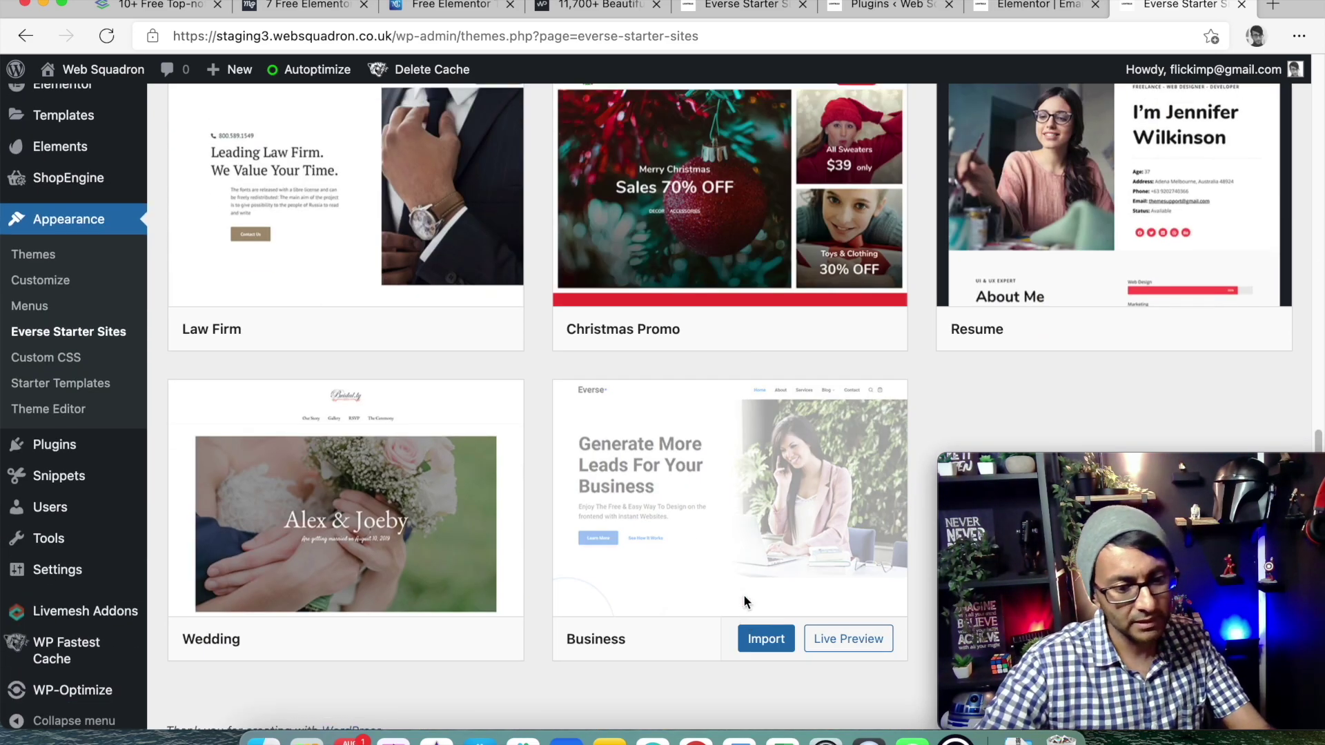
scroll(744, 601, "up", 11)
scroll(744, 595, "down", 6)
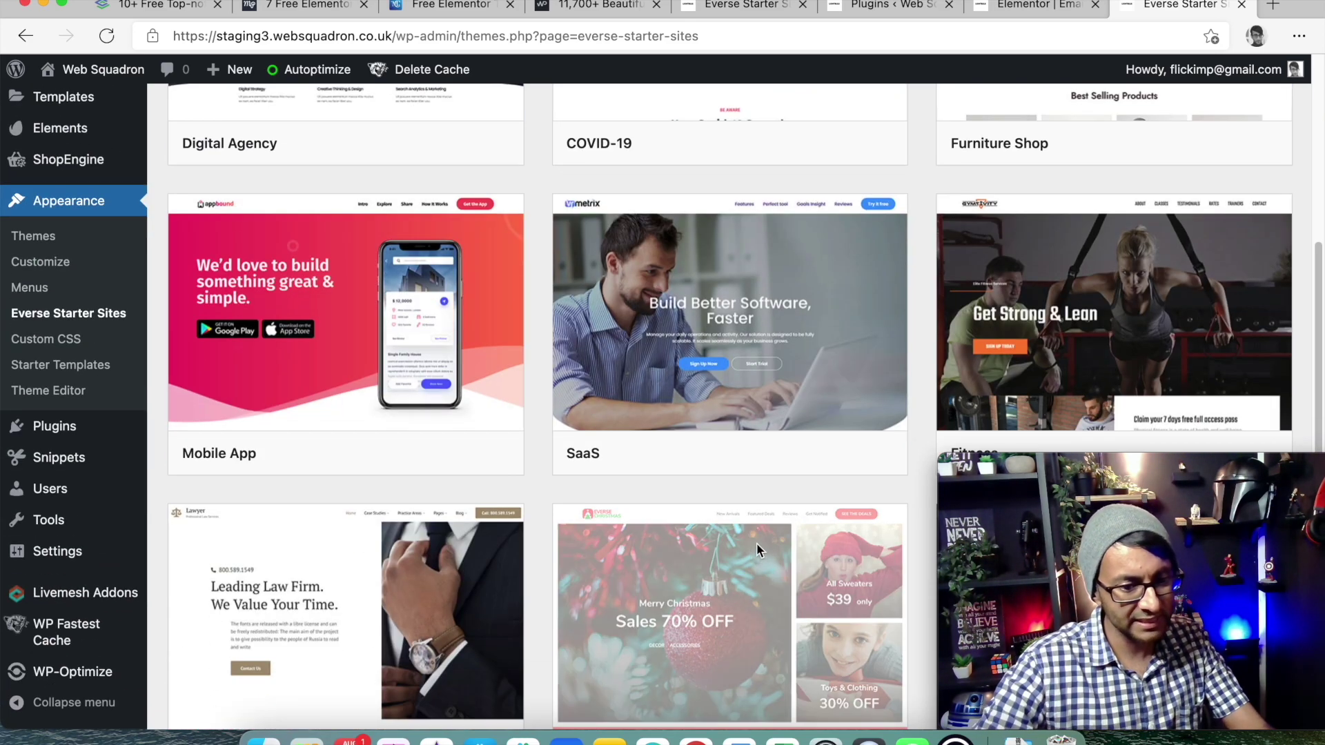
scroll(924, 456, "down", 1)
left_click(1242, 435)
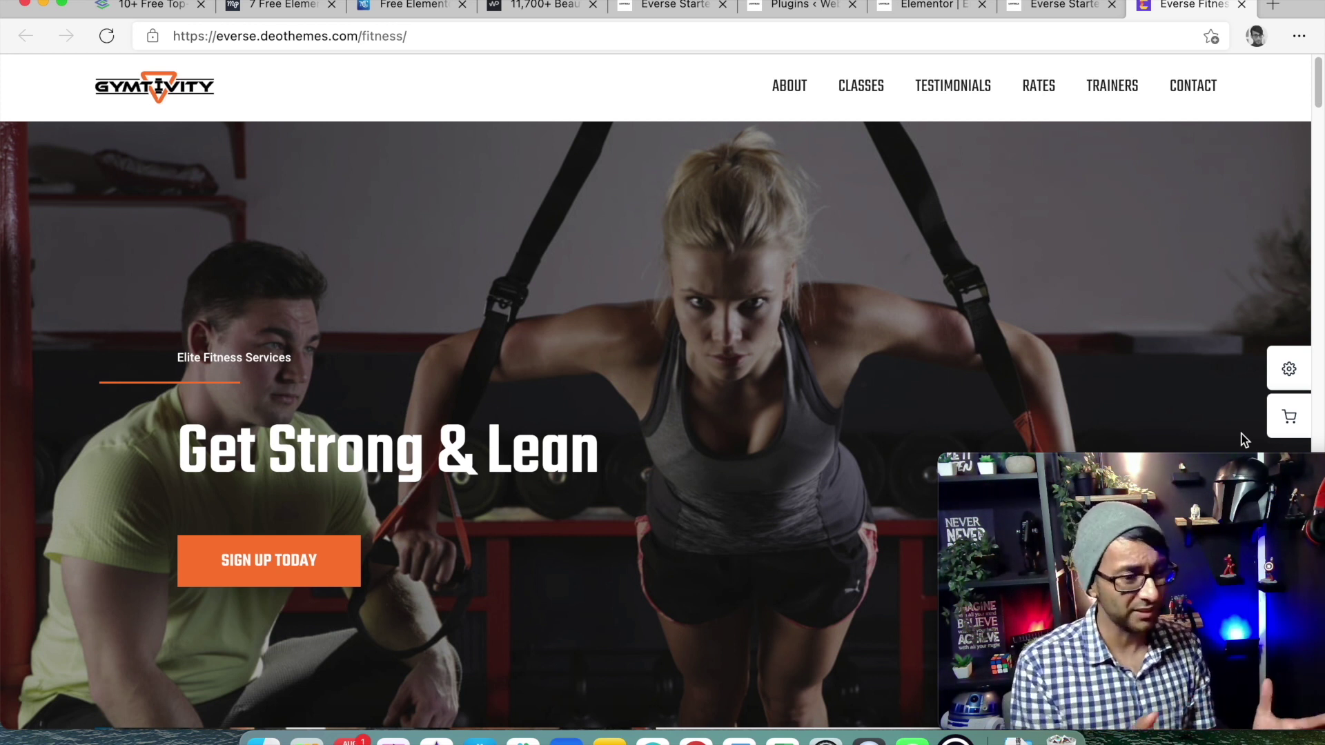
Step: Scroll through the Fitness preview's pass form, classes, schedule and testimonials sections
scroll(748, 411, "down", 7)
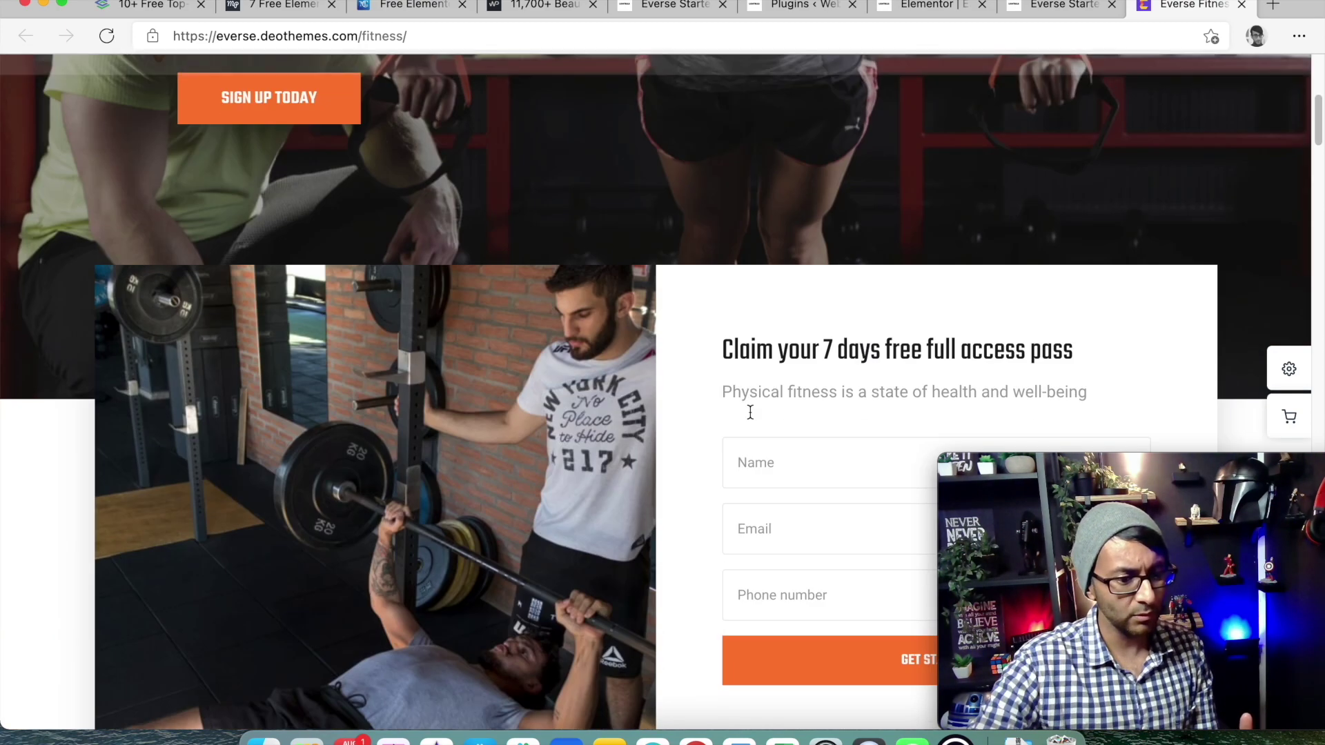
scroll(768, 397, "down", 15)
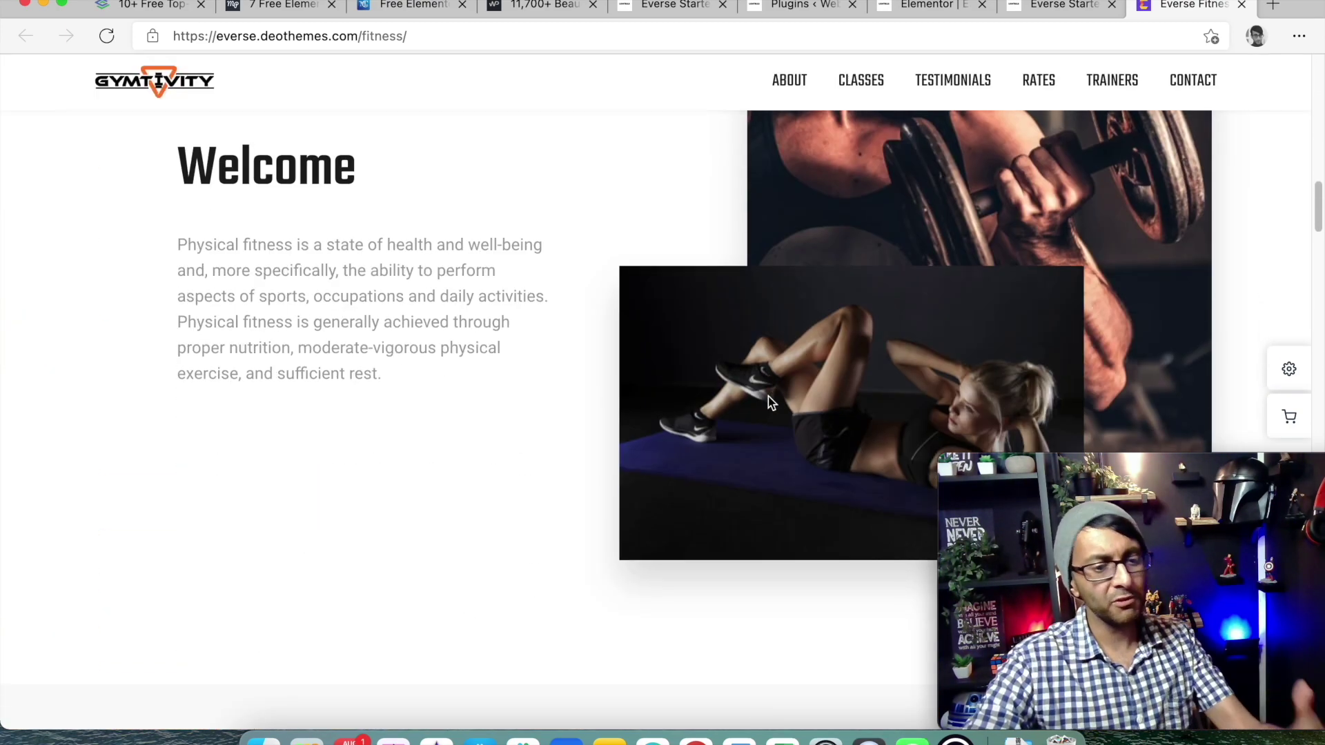
scroll(768, 396, "down", 10)
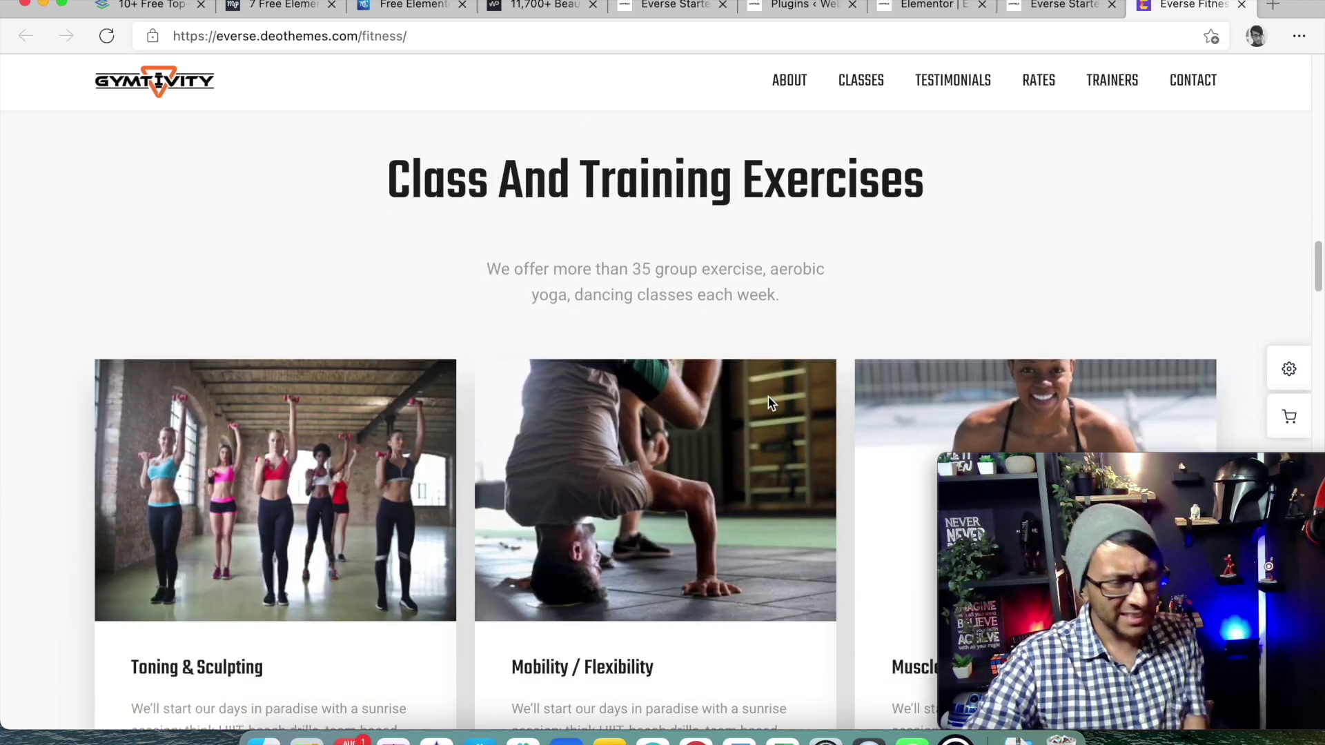
scroll(769, 399, "down", 6)
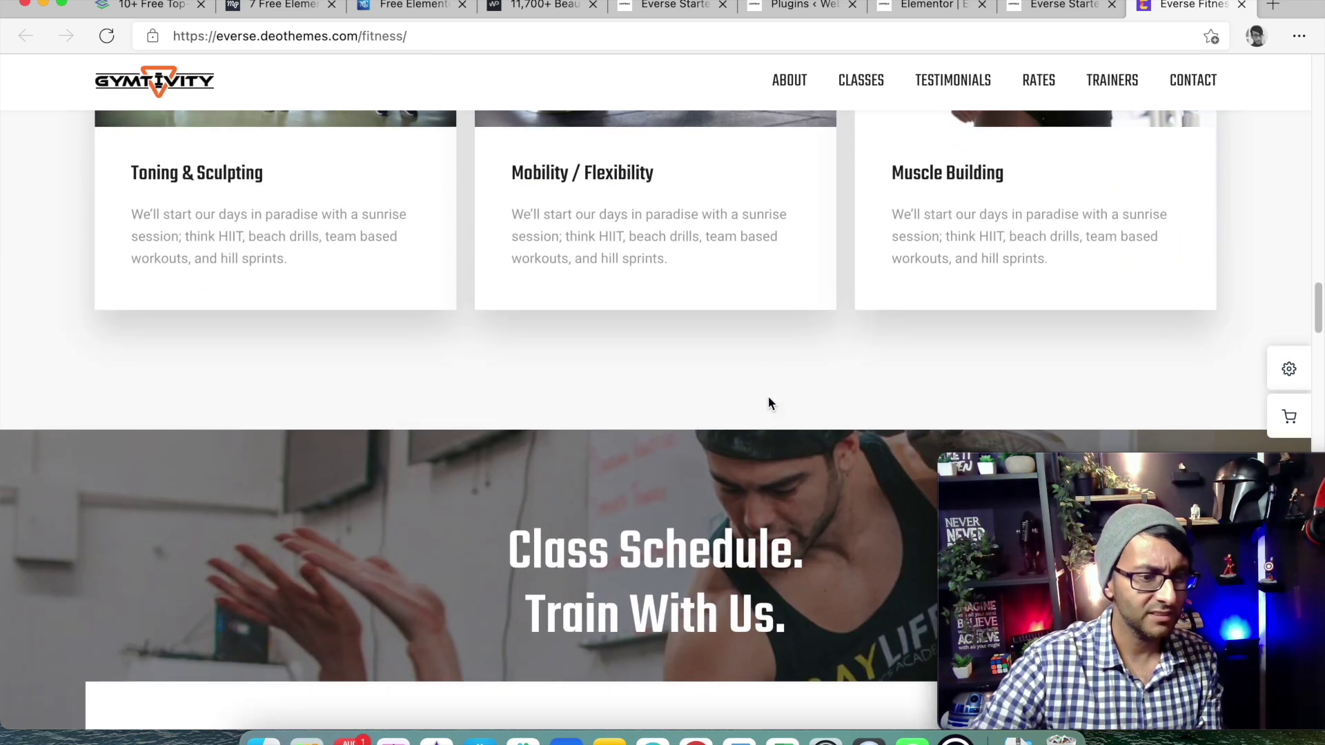
scroll(768, 403, "down", 10)
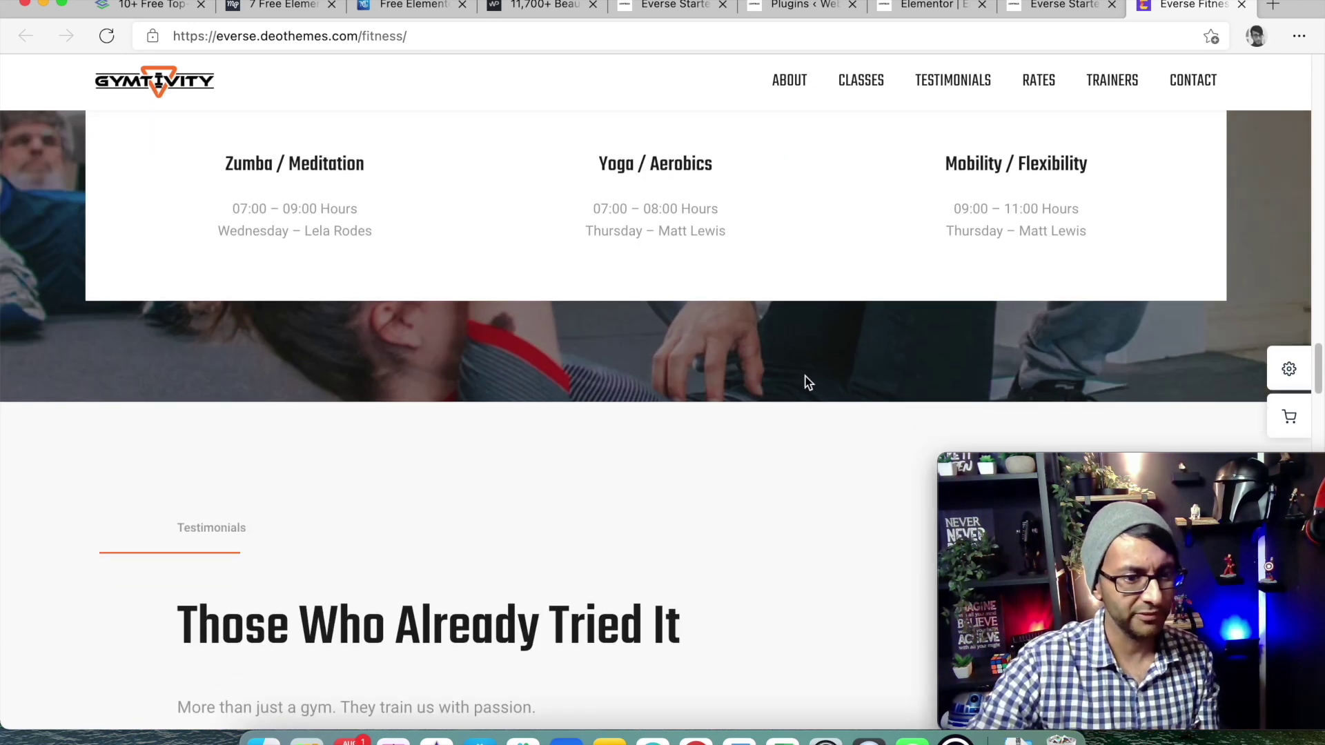